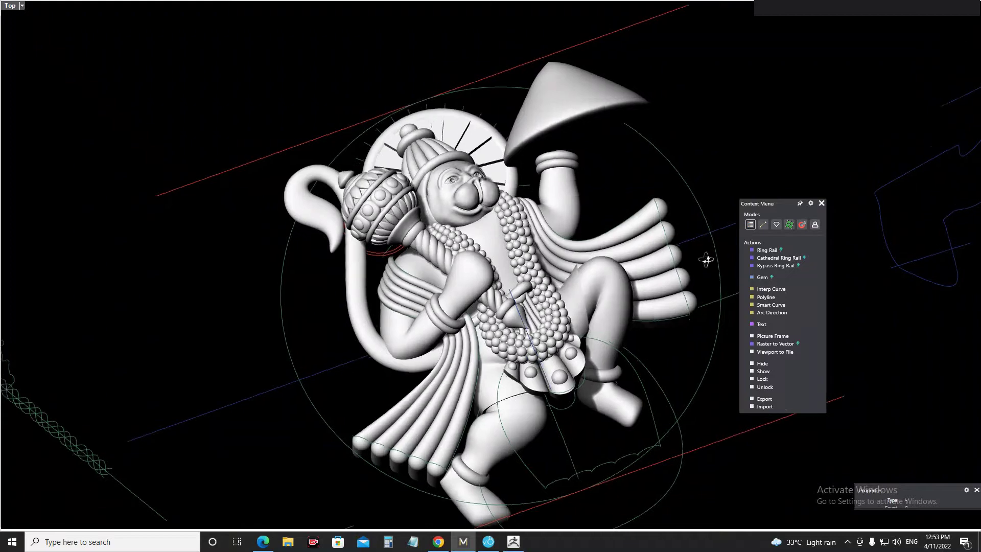
Dismiss the context menu, then orbit and zoom the pendant to a three-quarter view.
{"action": "left_click", "coordinate": [822, 205]}
{"action": "right_click_drag", "start_coordinate": [744, 259], "coordinate": [573, 179]}
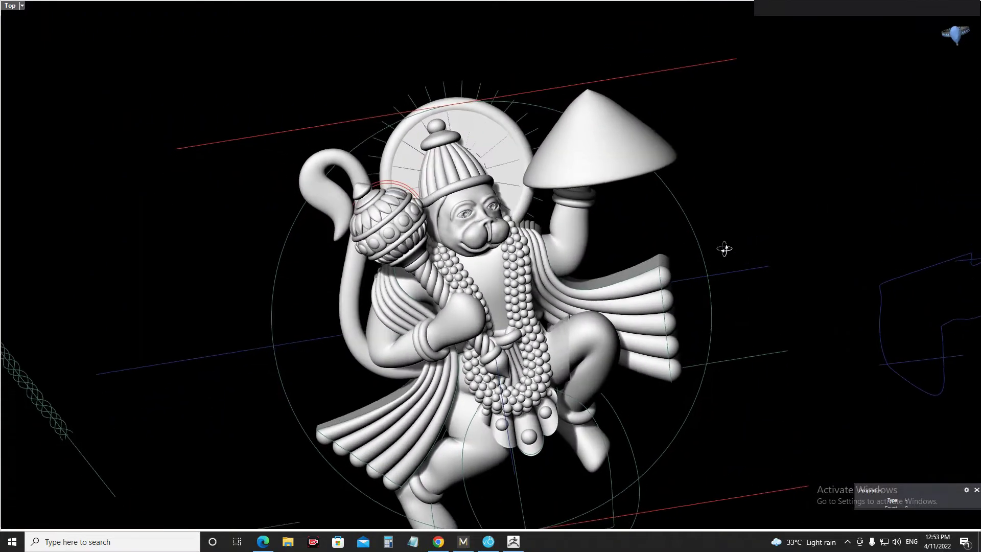
{"action": "scroll", "coordinate": [559, 179], "scroll_direction": "up", "scroll_amount": 3}
{"action": "mouse_move", "coordinate": [542, 225]}
{"action": "right_mouse_down"}
{"action": "mouse_move", "coordinate": [410, 193]}
{"action": "mouse_move", "coordinate": [581, 155]}
{"action": "mouse_move", "coordinate": [704, 169]}
{"action": "mouse_move", "coordinate": [504, 230]}
{"action": "right_mouse_up"}
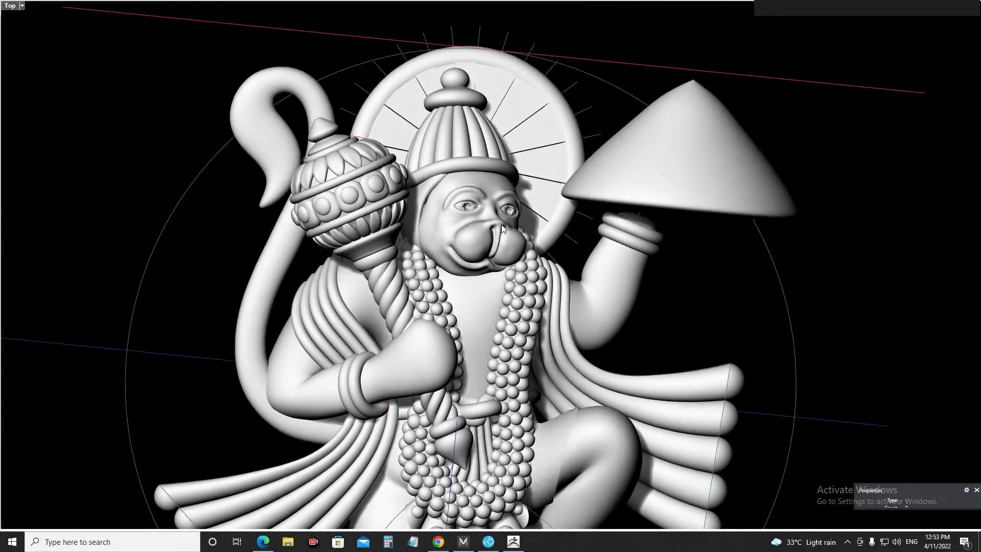
{"action": "scroll", "coordinate": [503, 230], "scroll_direction": "down", "scroll_amount": 3}
{"action": "mouse_move", "coordinate": [520, 316]}
{"action": "right_mouse_down"}
{"action": "mouse_move", "coordinate": [520, 352]}
{"action": "mouse_move", "coordinate": [379, 281]}
{"action": "mouse_move", "coordinate": [503, 350]}
{"action": "right_mouse_up"}
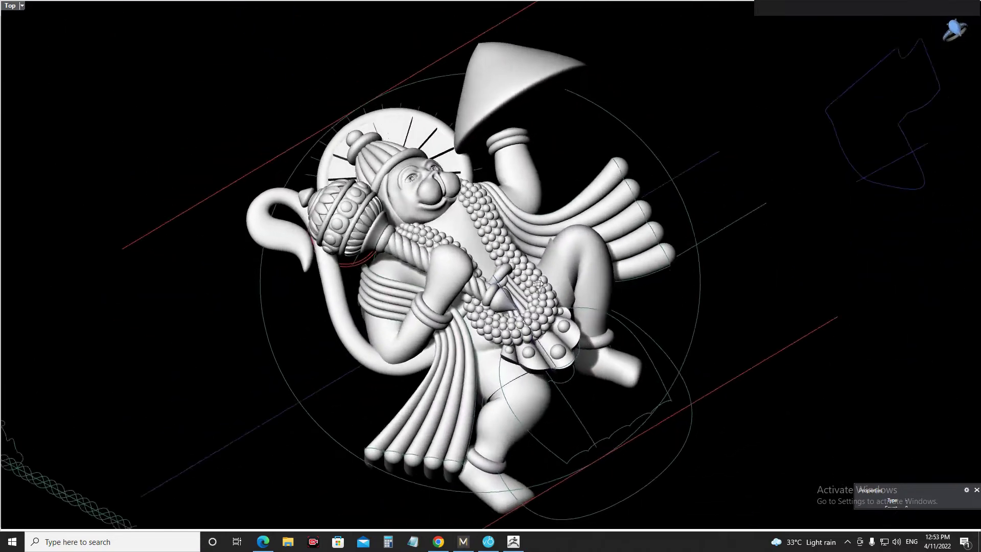
{"action": "scroll", "coordinate": [415, 261], "scroll_direction": "up", "scroll_amount": 2}
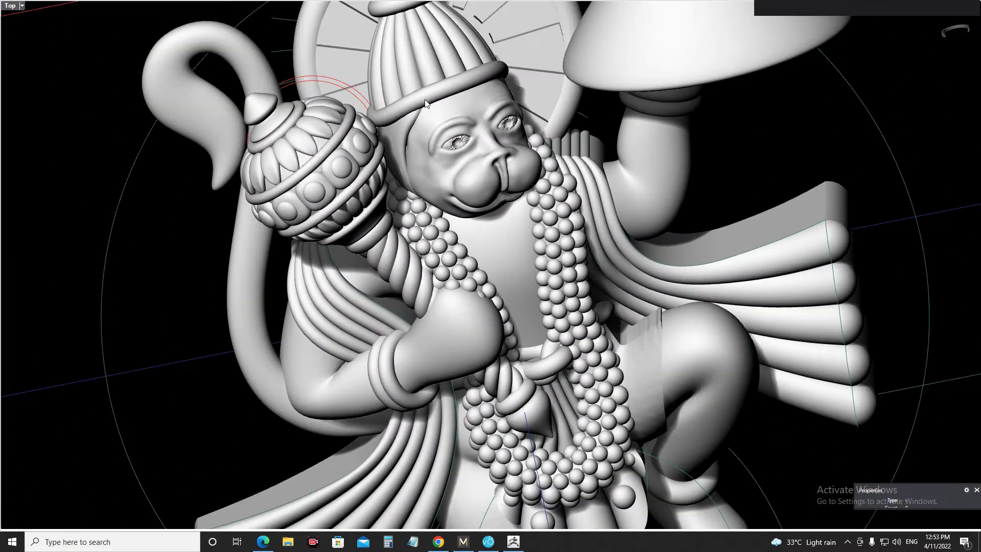
{"action": "scroll", "coordinate": [416, 261], "scroll_direction": "up", "scroll_amount": 2}
{"action": "scroll", "coordinate": [472, 161], "scroll_direction": "up", "scroll_amount": 2}
{"action": "scroll", "coordinate": [472, 161], "scroll_direction": "down", "scroll_amount": 2}
{"action": "scroll", "coordinate": [498, 188], "scroll_direction": "down", "scroll_amount": 3}
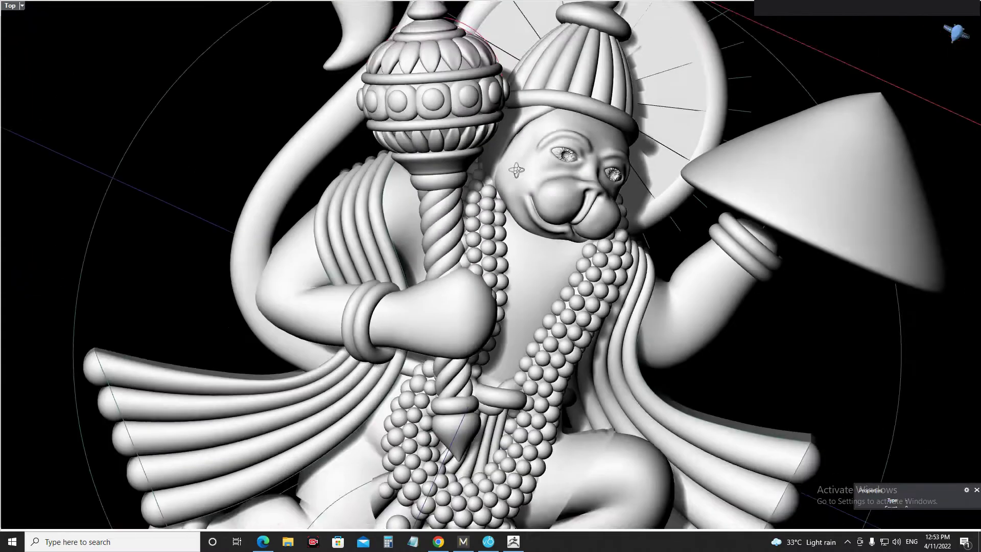
Orbit the Hanuman figure through a tilted view and turn it nearly upright.
{"action": "right_click_drag", "start_coordinate": [499, 188], "coordinate": [507, 128]}
{"action": "scroll", "coordinate": [567, 110], "scroll_direction": "up", "scroll_amount": 4}
{"action": "mouse_move", "coordinate": [567, 110]}
{"action": "right_mouse_down"}
{"action": "mouse_move", "coordinate": [573, 155]}
{"action": "mouse_move", "coordinate": [515, 124]}
{"action": "mouse_move", "coordinate": [584, 157]}
{"action": "mouse_move", "coordinate": [681, 230]}
{"action": "mouse_move", "coordinate": [674, 205]}
{"action": "right_mouse_up"}
{"action": "scroll", "coordinate": [519, 126], "scroll_direction": "up", "scroll_amount": 2}
{"action": "scroll", "coordinate": [539, 158], "scroll_direction": "up", "scroll_amount": 2}
{"action": "scroll", "coordinate": [675, 204], "scroll_direction": "down", "scroll_amount": 3}
{"action": "scroll", "coordinate": [673, 199], "scroll_direction": "down", "scroll_amount": 3}
{"action": "scroll", "coordinate": [625, 173], "scroll_direction": "down", "scroll_amount": 2}
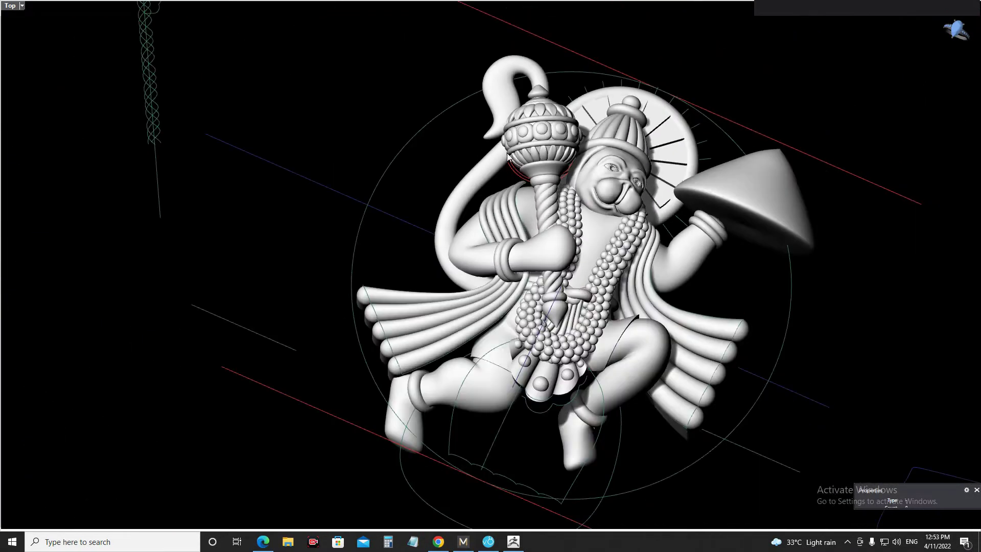
{"action": "right_click_drag", "start_coordinate": [630, 242], "coordinate": [641, 247]}
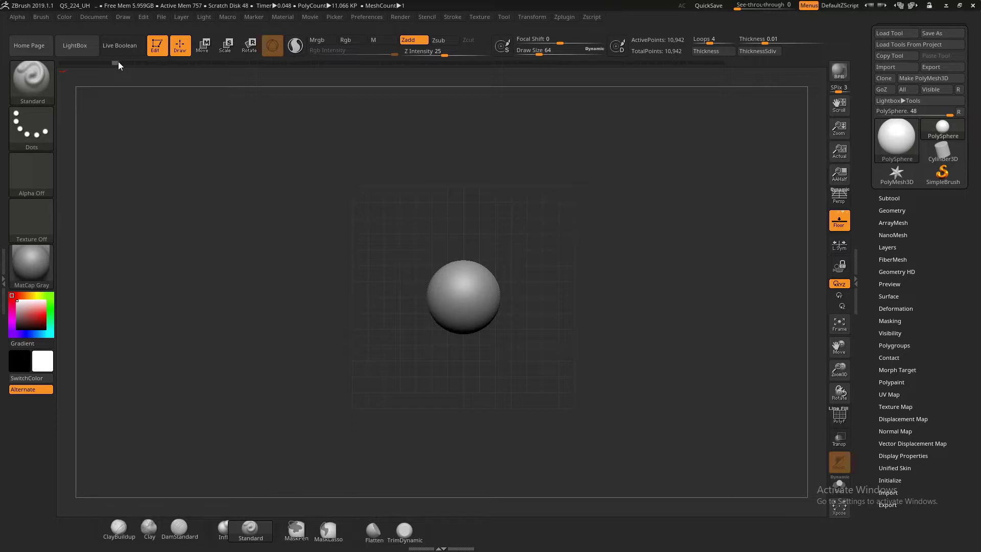
Scrub Undo History forward from sphere through nose, narrowed head, eye region and rounder head.
{"action": "left_click_drag", "start_coordinate": [123, 63], "coordinate": [163, 62]}
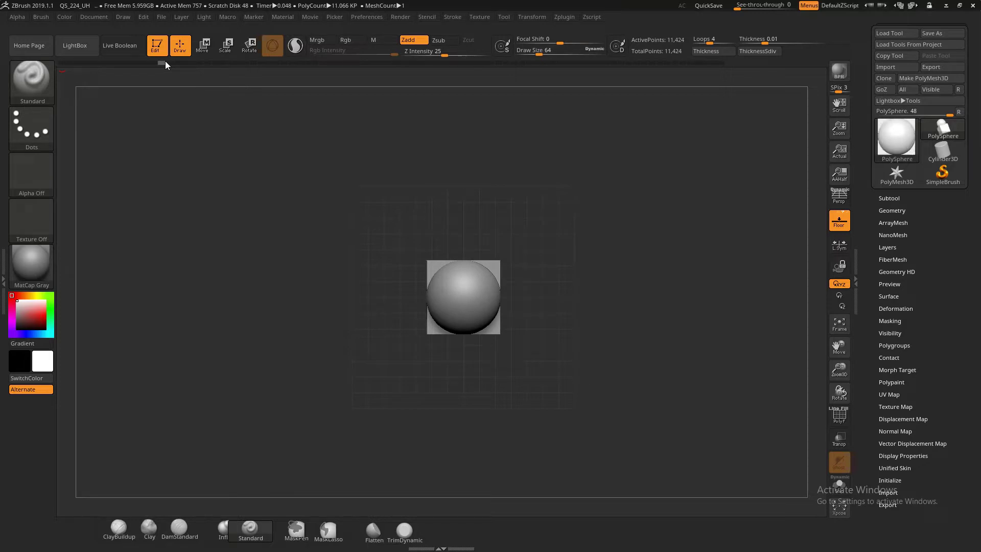
{"action": "left_click_drag", "start_coordinate": [165, 62], "coordinate": [166, 62]}
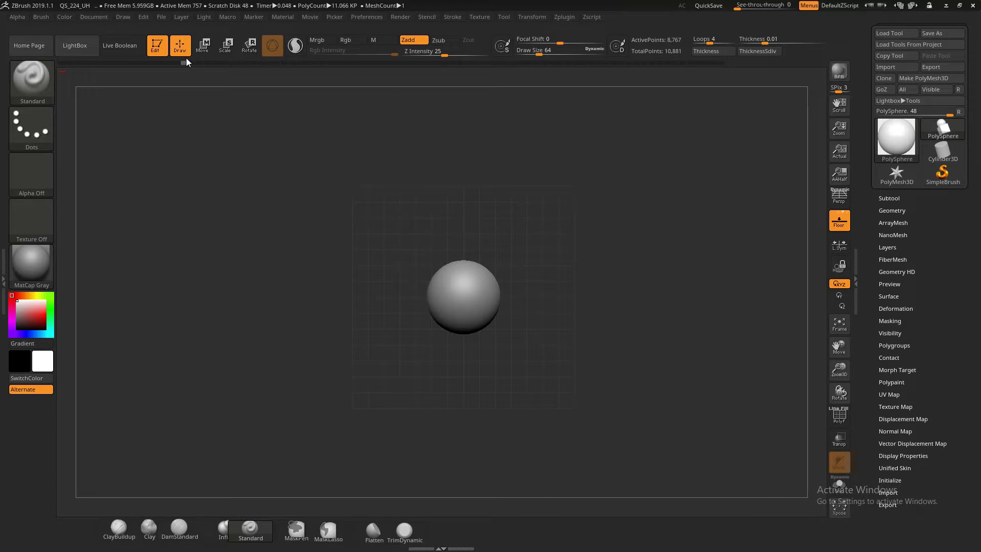
{"action": "left_click_drag", "start_coordinate": [186, 58], "coordinate": [336, 65]}
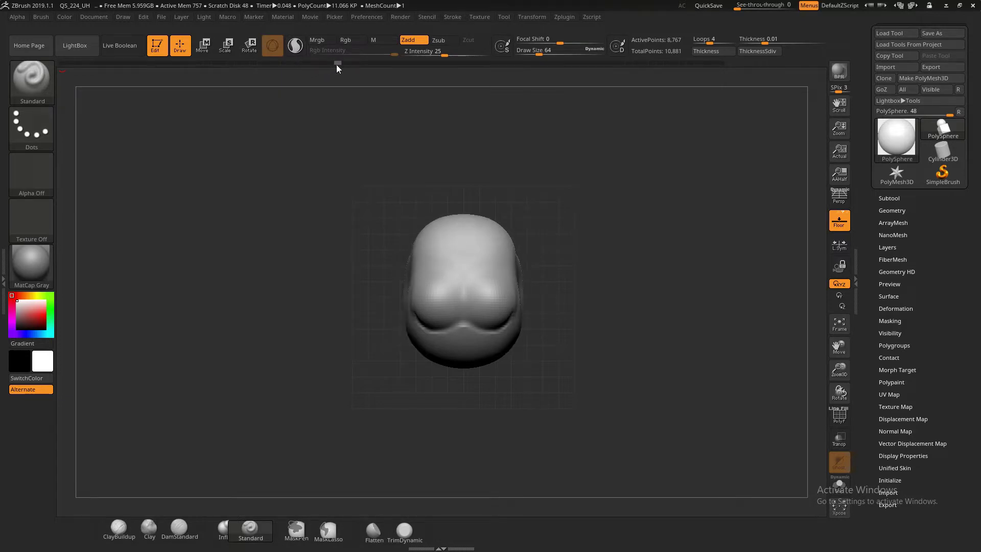
{"action": "left_click_drag", "start_coordinate": [341, 65], "coordinate": [414, 66]}
{"action": "left_click_drag", "start_coordinate": [478, 66], "coordinate": [587, 67]}
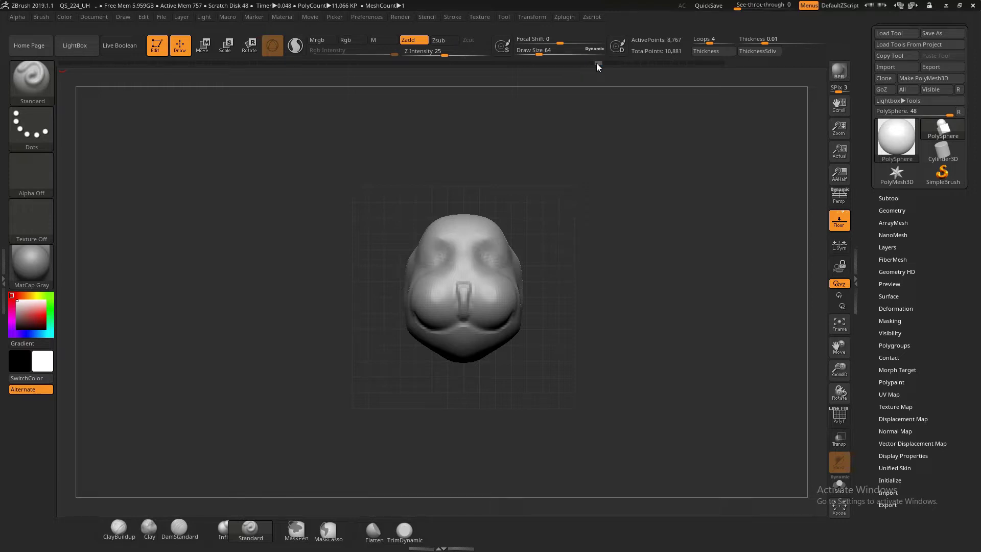
{"action": "left_click_drag", "start_coordinate": [614, 64], "coordinate": [648, 66]}
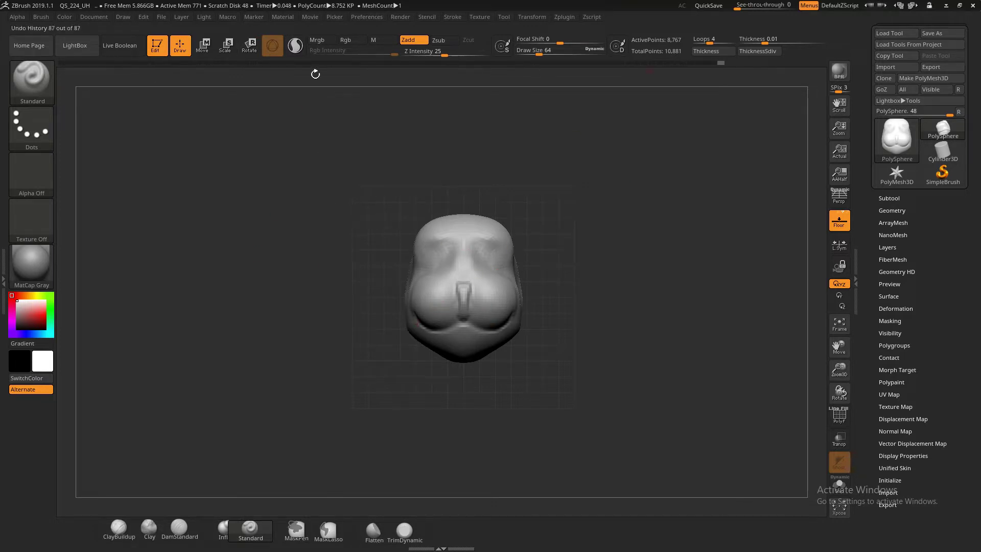
Load the QS_228_UH quicksave from LightBox and turn the head front-on.
{"action": "left_click", "coordinate": [86, 53]}
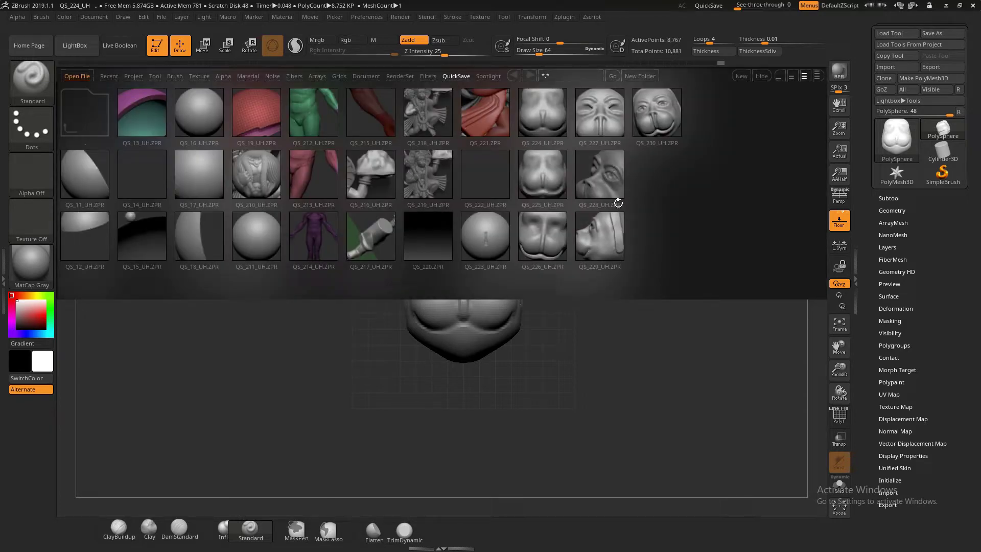
{"action": "double_click", "coordinate": [607, 188]}
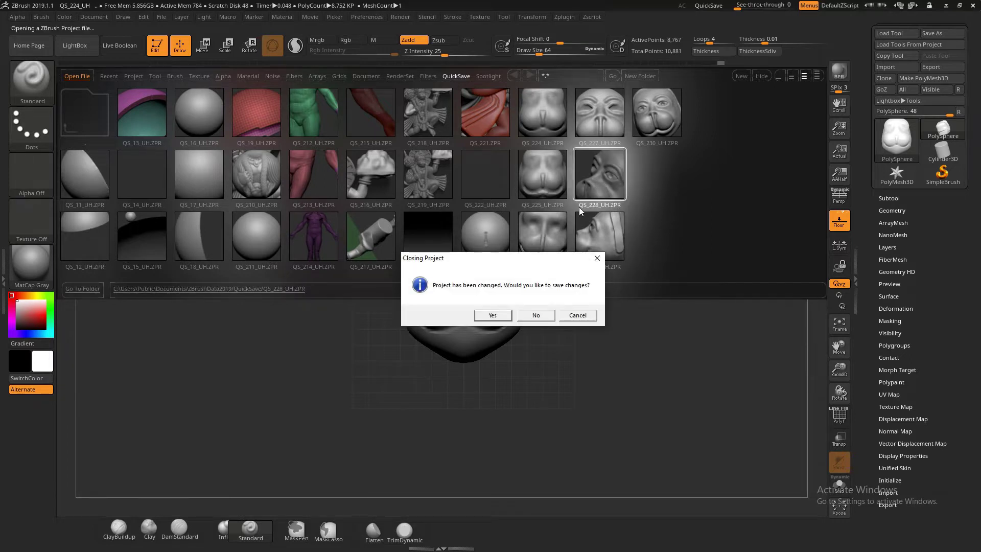
{"action": "left_click", "coordinate": [543, 314]}
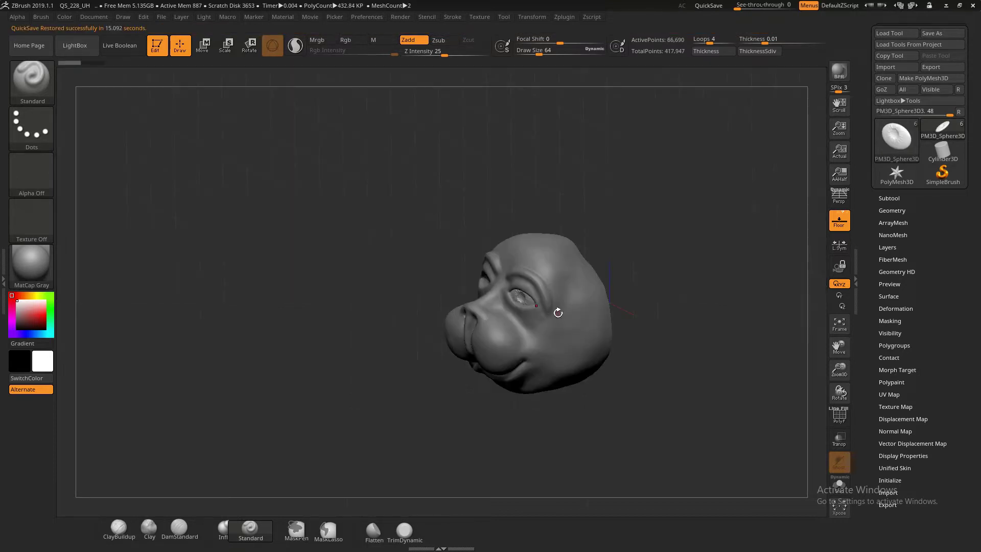
{"action": "left_click_drag", "start_coordinate": [534, 177], "coordinate": [551, 210]}
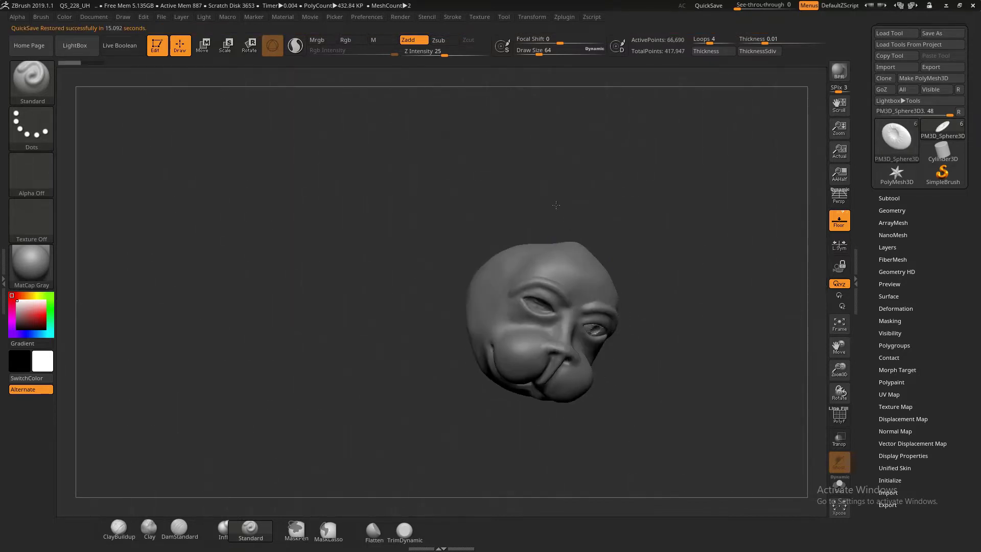
{"action": "left_click_drag", "start_coordinate": [649, 286], "coordinate": [396, 284]}
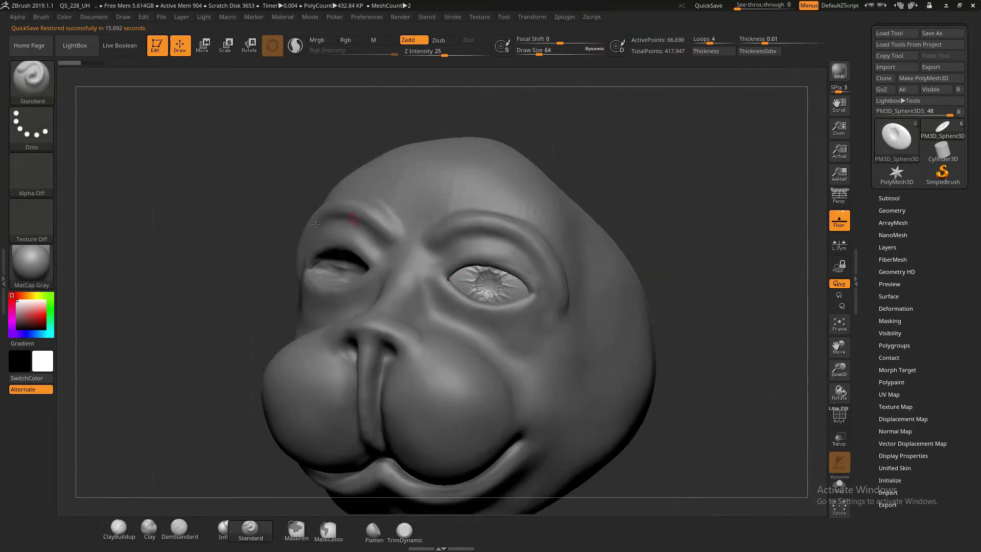
{"action": "left_click_drag", "start_coordinate": [315, 223], "coordinate": [286, 228]}
{"action": "left_click_drag", "start_coordinate": [204, 230], "coordinate": [168, 224]}
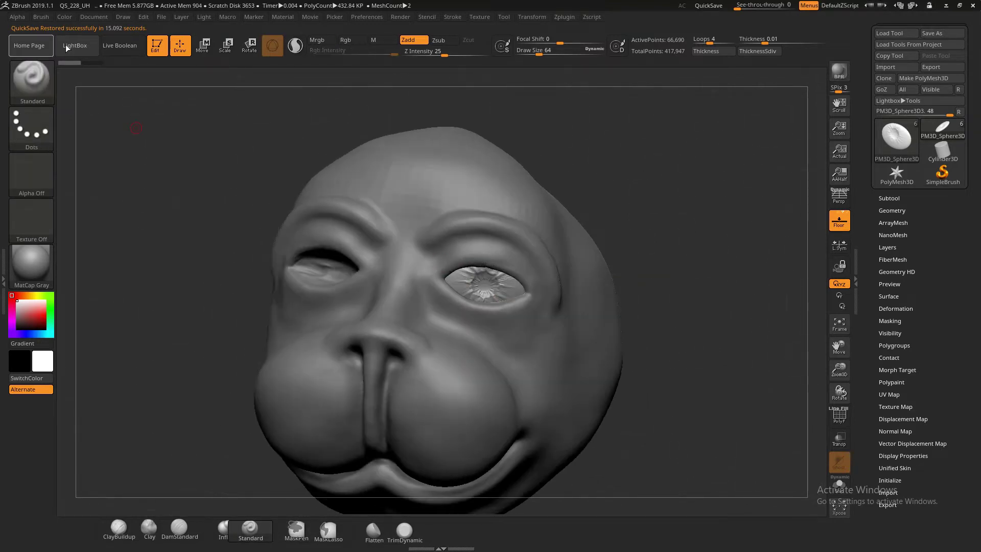
Open the face project through File > Open without saving changes.
{"action": "left_click", "coordinate": [162, 16]}
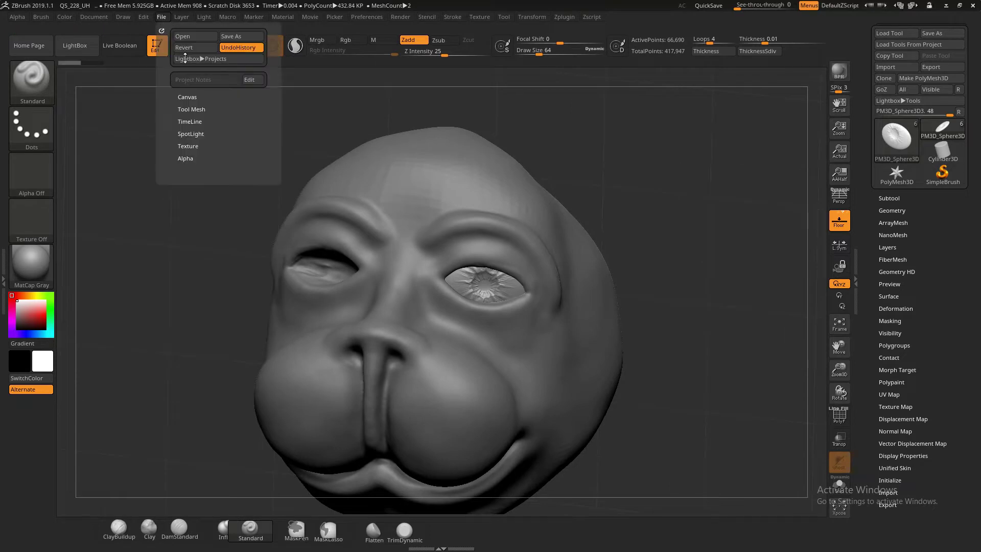
{"action": "left_click", "coordinate": [198, 38]}
{"action": "left_click", "coordinate": [537, 313]}
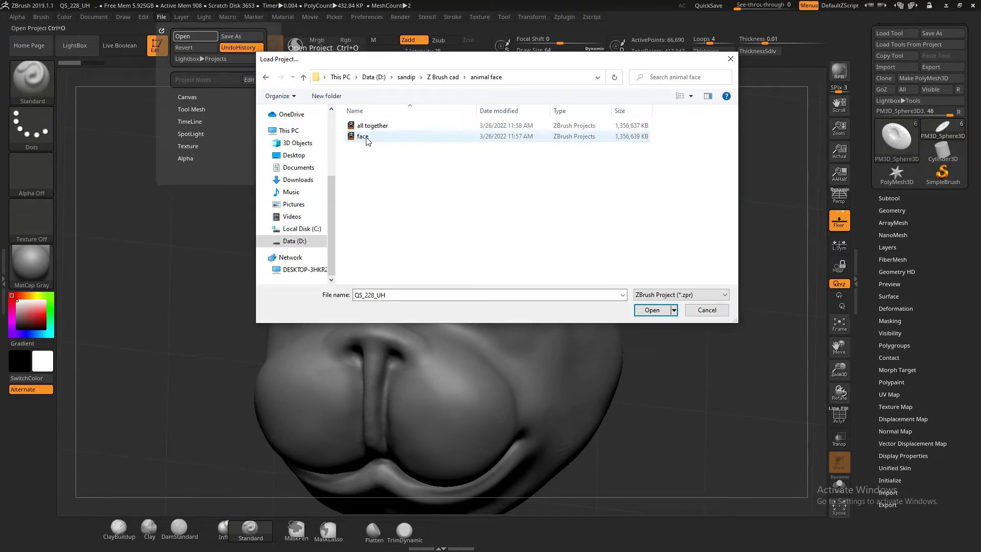
{"action": "double_click", "coordinate": [366, 138]}
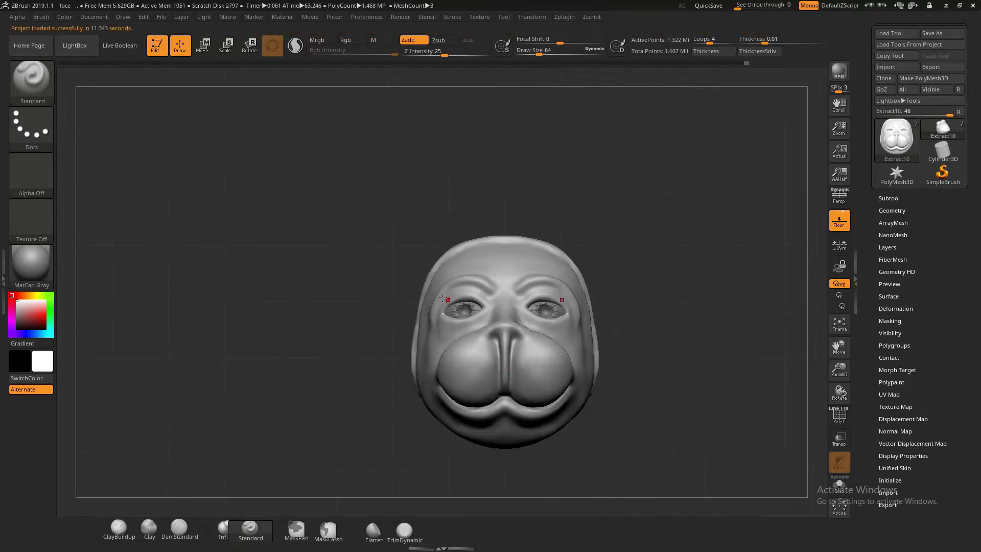
{"action": "left_click_drag", "start_coordinate": [667, 254], "coordinate": [632, 292]}
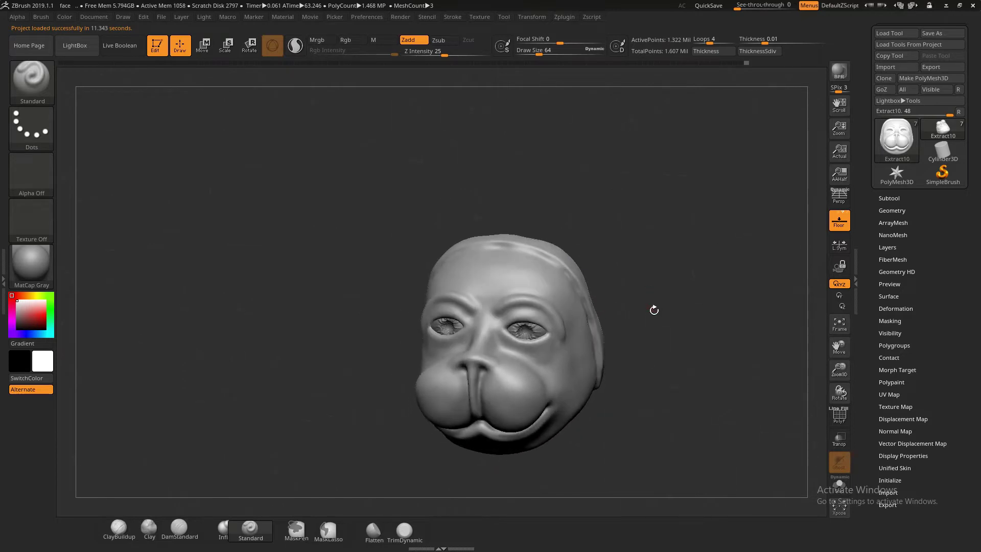
{"action": "left_click_drag", "start_coordinate": [631, 291], "coordinate": [668, 274]}
{"action": "mouse_move", "coordinate": [668, 274]}
{"action": "right_mouse_down", "text": "ctrl"}
{"action": "mouse_move", "coordinate": [616, 390]}
{"action": "mouse_move", "coordinate": [616, 336]}
{"action": "right_mouse_up", "text": "ctrl"}
{"action": "mouse_move", "coordinate": [616, 336]}
{"action": "left_mouse_down"}
{"action": "mouse_move", "coordinate": [572, 352]}
{"action": "mouse_move", "coordinate": [593, 362]}
{"action": "mouse_move", "coordinate": [540, 305]}
{"action": "mouse_move", "coordinate": [553, 367]}
{"action": "mouse_move", "coordinate": [590, 302]}
{"action": "mouse_move", "coordinate": [576, 393]}
{"action": "mouse_move", "coordinate": [545, 205]}
{"action": "left_mouse_up"}
{"action": "mouse_move", "coordinate": [595, 303]}
{"action": "left_mouse_down"}
{"action": "mouse_move", "coordinate": [604, 248]}
{"action": "mouse_move", "coordinate": [599, 312]}
{"action": "left_mouse_up"}
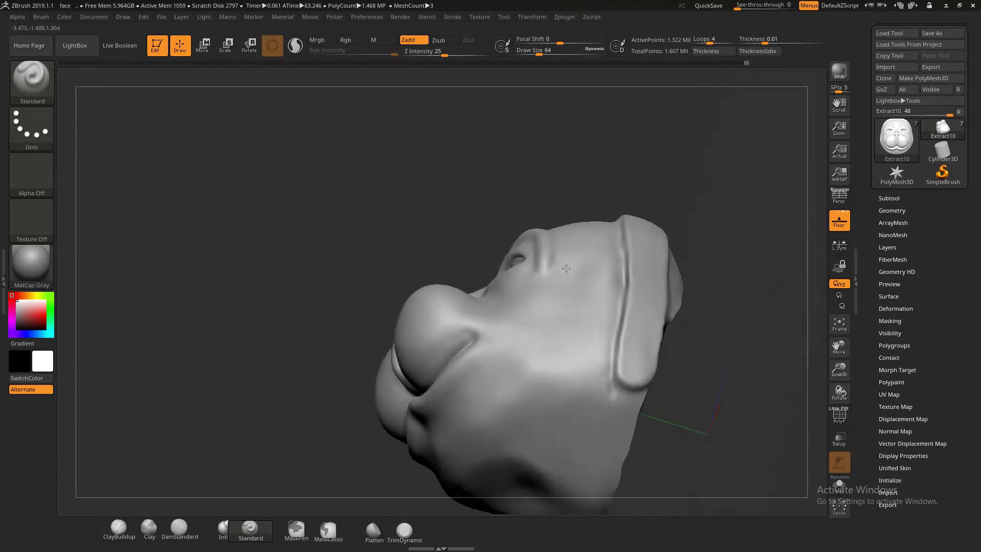
{"action": "left_click_drag", "start_coordinate": [599, 312], "coordinate": [549, 225]}
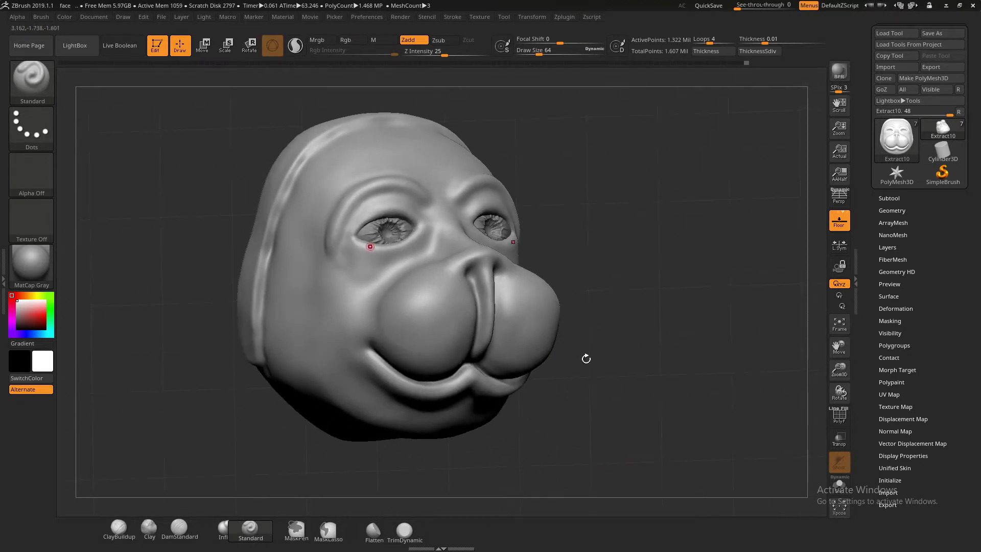
{"action": "mouse_move", "coordinate": [562, 393]}
{"action": "left_mouse_down"}
{"action": "mouse_move", "coordinate": [680, 299]}
{"action": "mouse_move", "coordinate": [519, 329]}
{"action": "mouse_move", "coordinate": [635, 324]}
{"action": "left_mouse_up"}
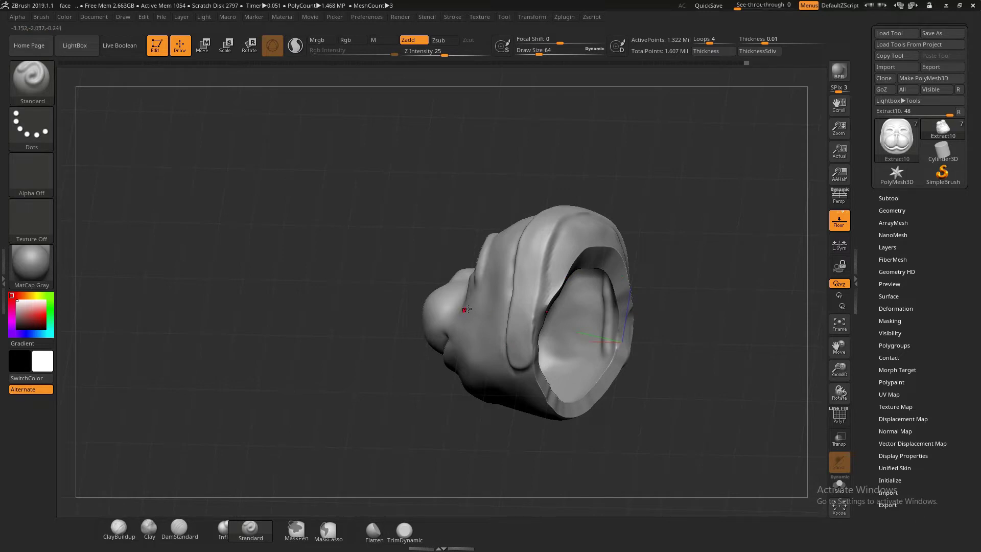
{"action": "mouse_move", "coordinate": [478, 306]}
{"action": "left_mouse_down"}
{"action": "mouse_move", "coordinate": [512, 326]}
{"action": "mouse_move", "coordinate": [438, 281]}
{"action": "mouse_move", "coordinate": [504, 344]}
{"action": "mouse_move", "coordinate": [610, 320]}
{"action": "left_mouse_up"}
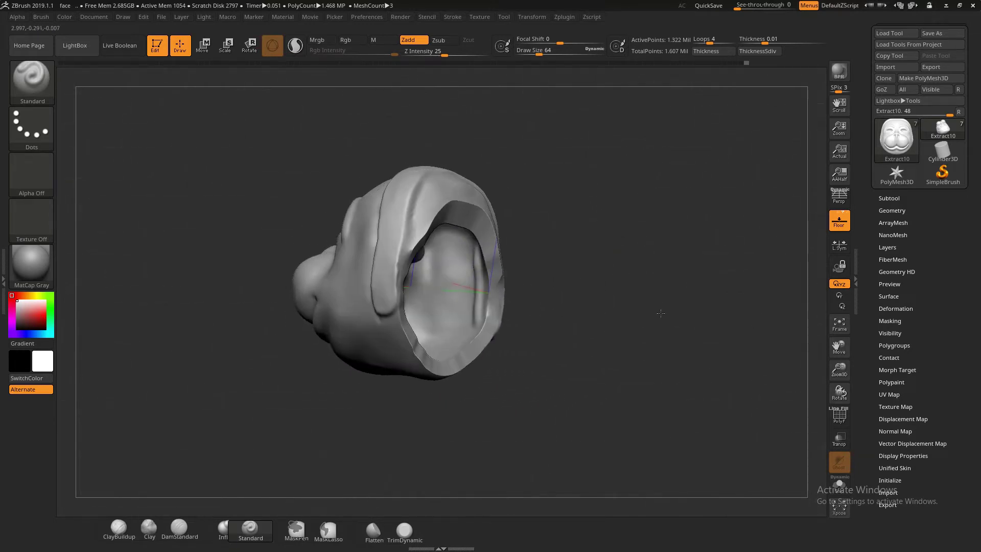
{"action": "left_click_drag", "start_coordinate": [549, 329], "coordinate": [526, 312]}
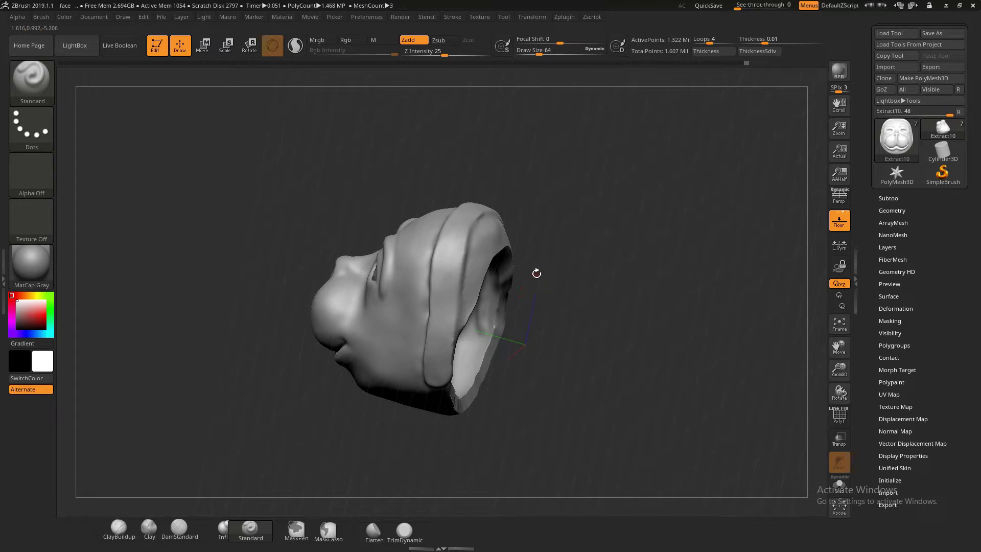
{"action": "mouse_move", "coordinate": [537, 274]}
{"action": "left_mouse_down"}
{"action": "mouse_move", "coordinate": [362, 297]}
{"action": "mouse_move", "coordinate": [541, 217]}
{"action": "mouse_move", "coordinate": [574, 296]}
{"action": "mouse_move", "coordinate": [516, 290]}
{"action": "mouse_move", "coordinate": [510, 243]}
{"action": "left_mouse_up"}
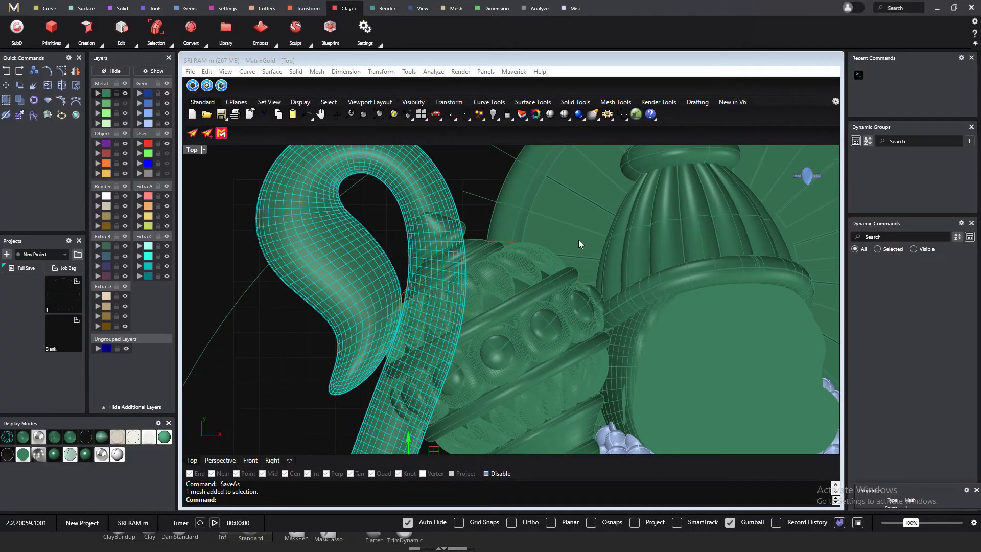
Zoom the Top viewport and switch it to white Rendered display.
{"action": "scroll", "coordinate": [604, 284], "scroll_direction": "down", "scroll_amount": 5}
{"action": "scroll", "coordinate": [605, 286], "scroll_direction": "up", "scroll_amount": 5}
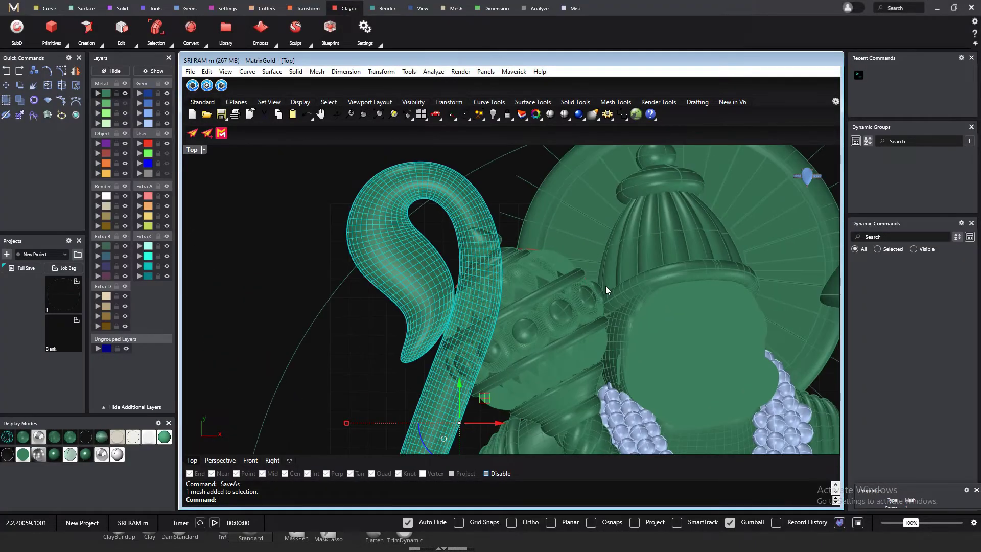
{"action": "left_click", "coordinate": [39, 437]}
{"action": "scroll", "coordinate": [671, 333], "scroll_direction": "down", "scroll_amount": 5}
{"action": "scroll", "coordinate": [671, 333], "scroll_direction": "up", "scroll_amount": 6}
{"action": "scroll", "coordinate": [671, 332], "scroll_direction": "down", "scroll_amount": 3}
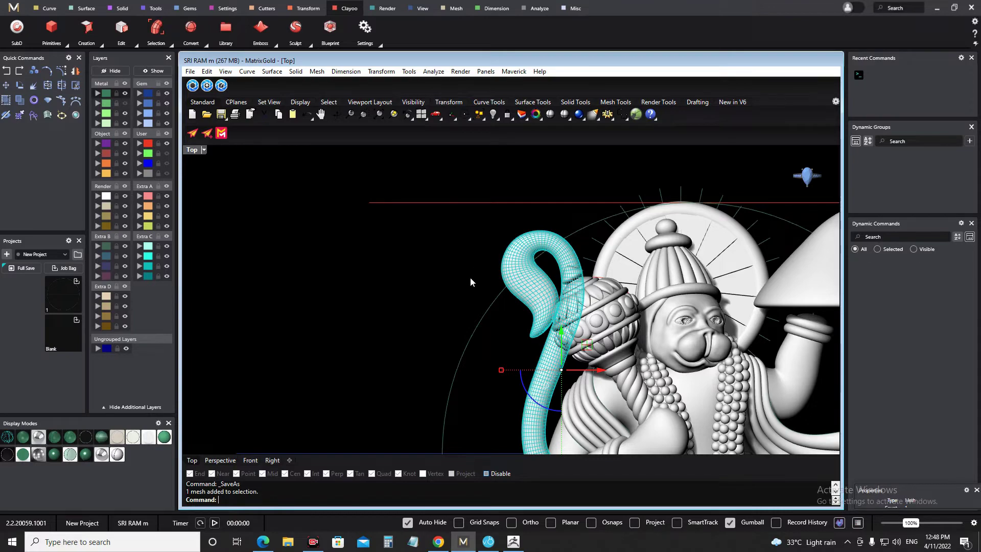
{"action": "scroll", "coordinate": [318, 203], "scroll_direction": "up", "scroll_amount": 3}
{"action": "scroll", "coordinate": [376, 285], "scroll_direction": "down", "scroll_amount": 5}
{"action": "scroll", "coordinate": [757, 321], "scroll_direction": "down", "scroll_amount": 2}
Orbit the relief back to frontal, deselect the tail curve, and restore green Shaded display.
{"action": "right_click_drag", "start_coordinate": [757, 321], "coordinate": [687, 313]}
{"action": "scroll", "coordinate": [687, 313], "scroll_direction": "up", "scroll_amount": 3}
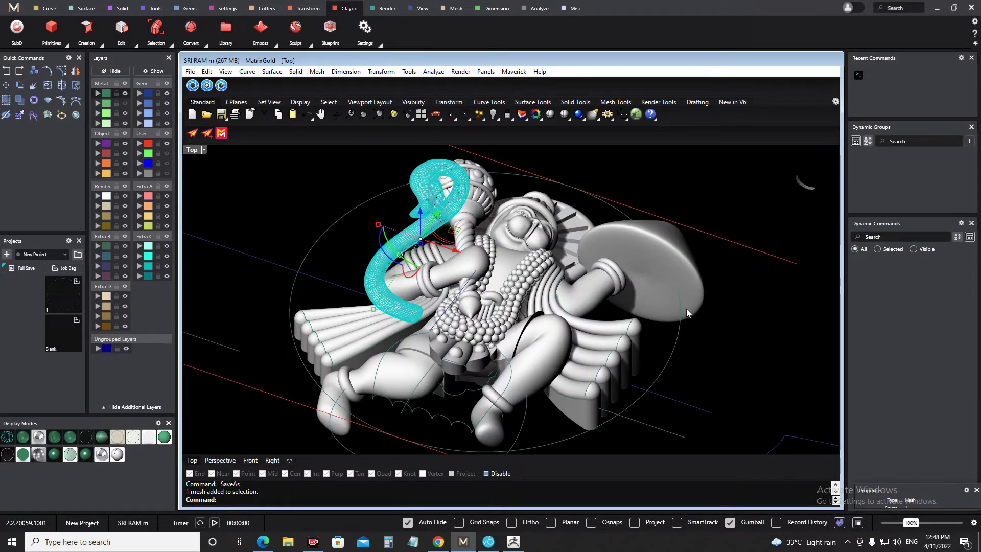
{"action": "right_click_drag", "start_coordinate": [602, 331], "coordinate": [576, 290]}
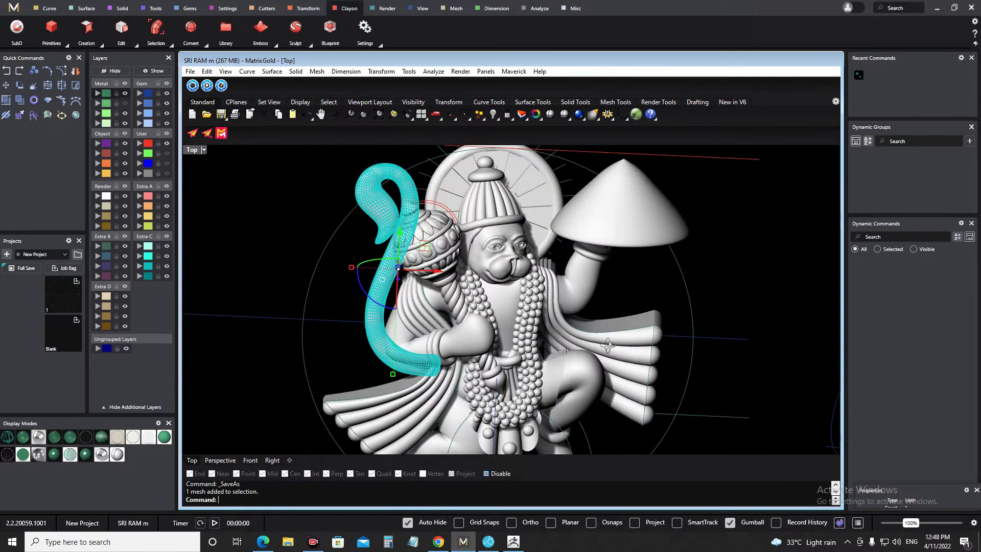
{"action": "left_click", "coordinate": [576, 289]}
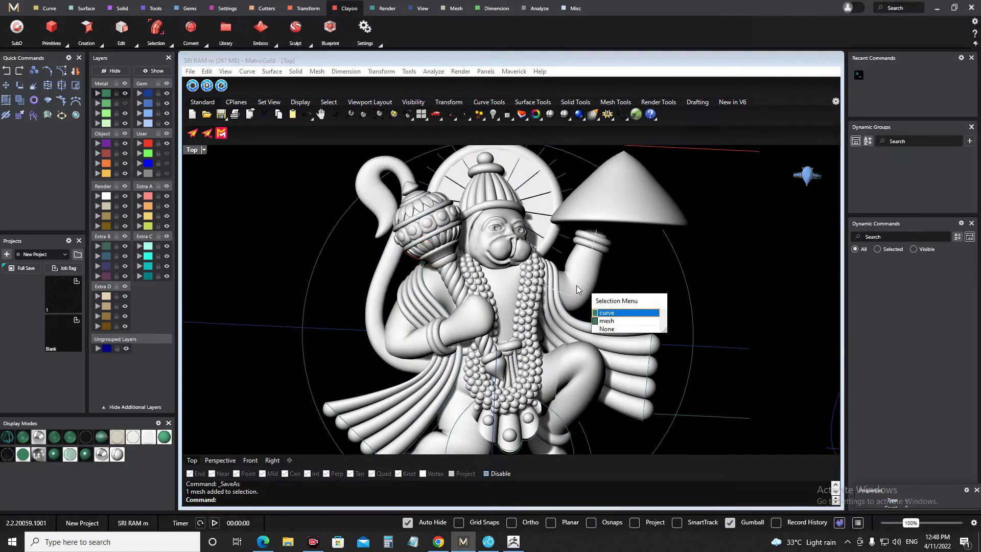
{"action": "left_click", "coordinate": [23, 439]}
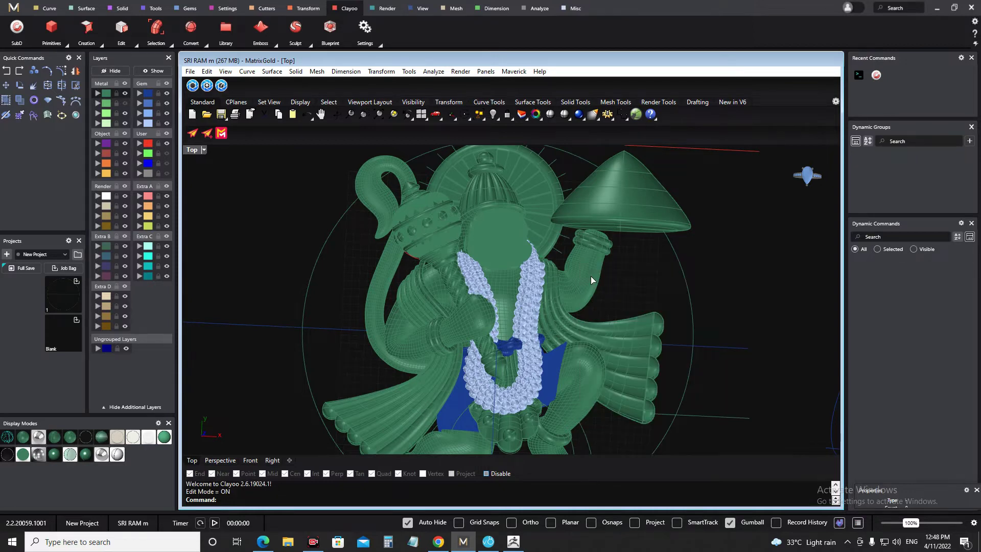
Select the body mesh and turn on Clayoo Edit Mode to show its points.
{"action": "scroll", "coordinate": [591, 278], "scroll_direction": "up", "scroll_amount": 3}
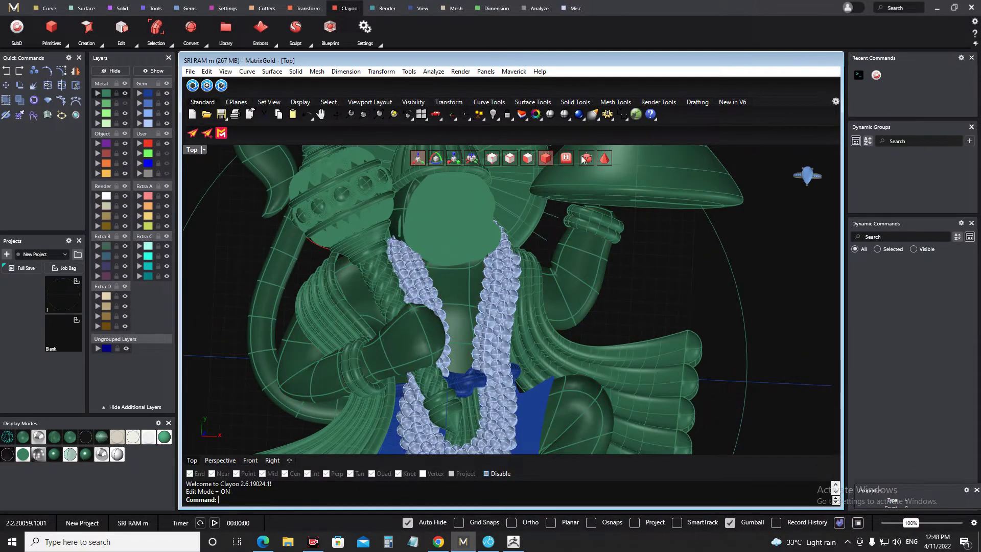
{"action": "left_click", "coordinate": [569, 165]}
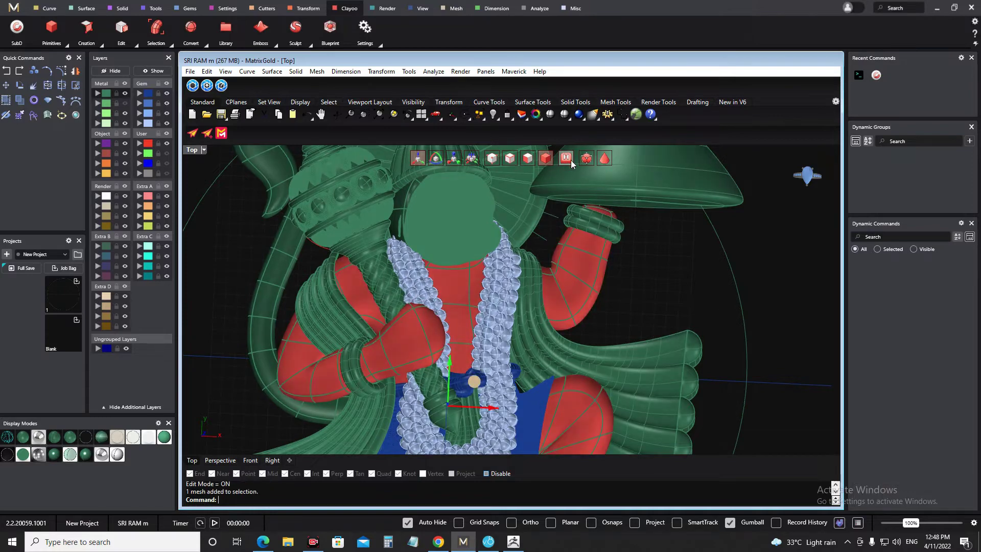
{"action": "left_click", "coordinate": [500, 163]}
Orbit around the figure to inspect the body's control points from several angles.
{"action": "right_click_drag", "start_coordinate": [646, 332], "coordinate": [665, 305]}
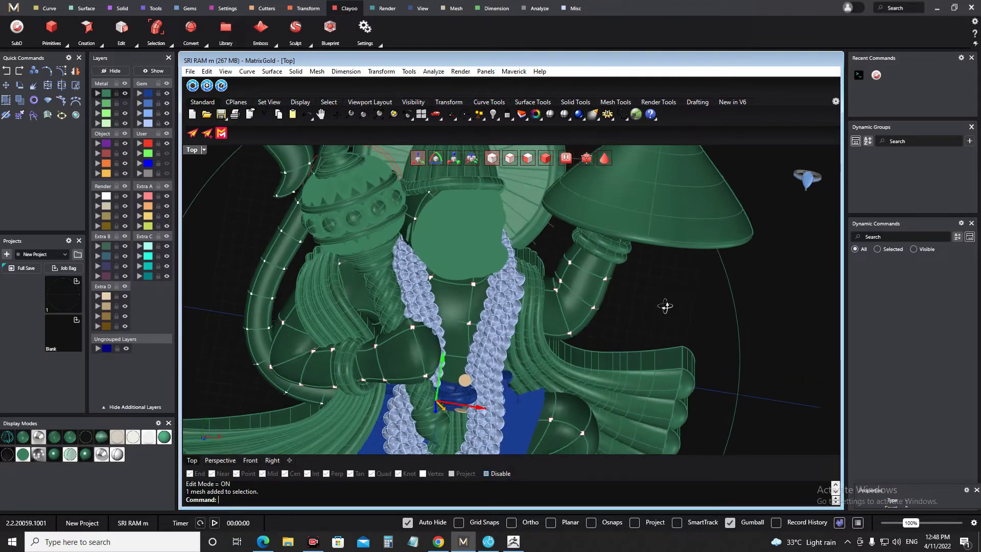
{"action": "scroll", "coordinate": [663, 352], "scroll_direction": "up", "scroll_amount": 2}
{"action": "scroll", "coordinate": [662, 355], "scroll_direction": "down", "scroll_amount": 5}
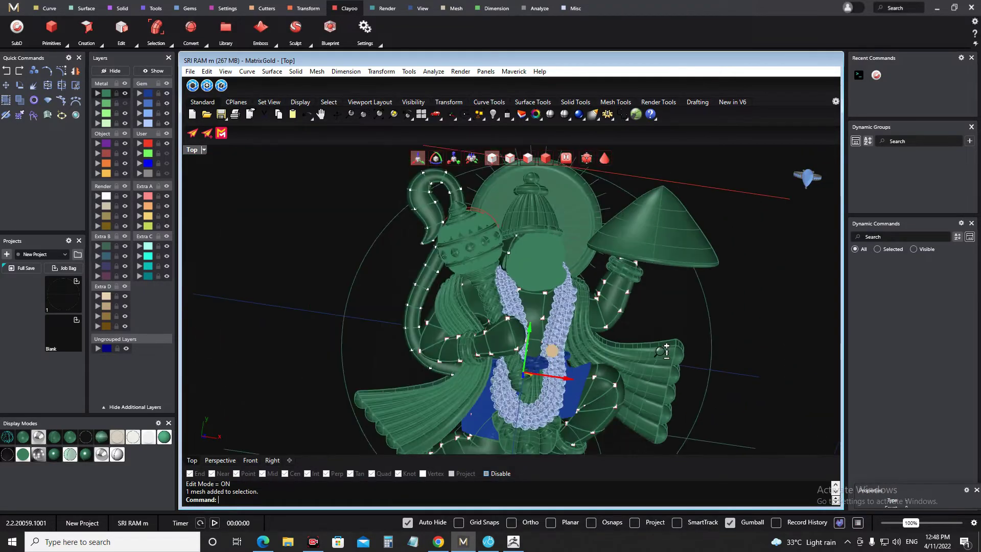
{"action": "scroll", "coordinate": [659, 360], "scroll_direction": "down", "scroll_amount": 1}
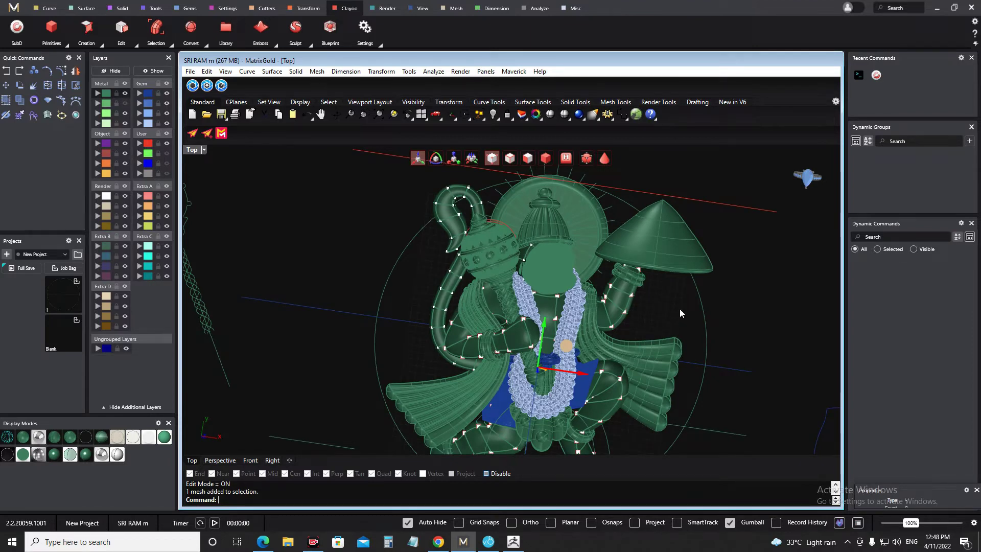
{"action": "right_click_drag", "start_coordinate": [680, 318], "coordinate": [425, 239]}
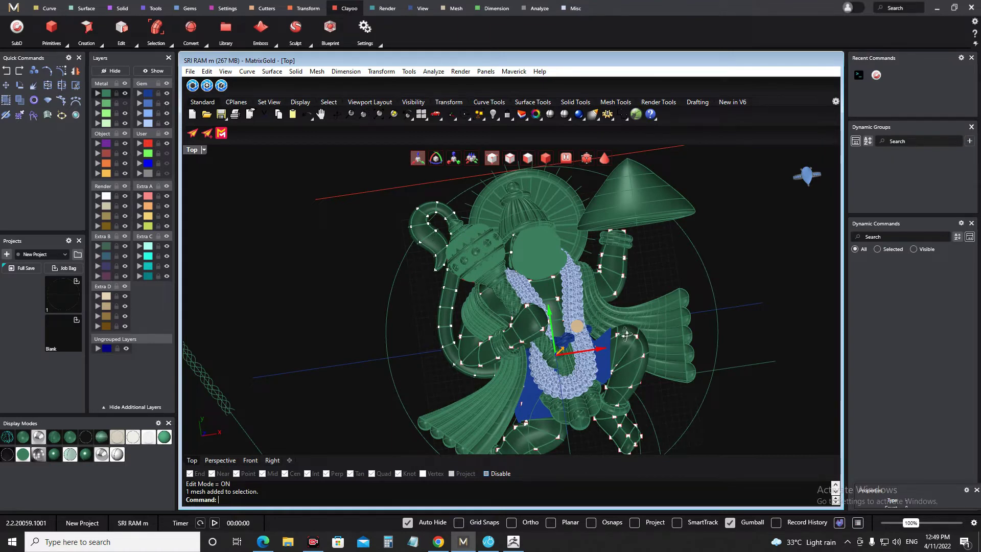
{"action": "right_click_drag", "start_coordinate": [626, 335], "coordinate": [372, 148]}
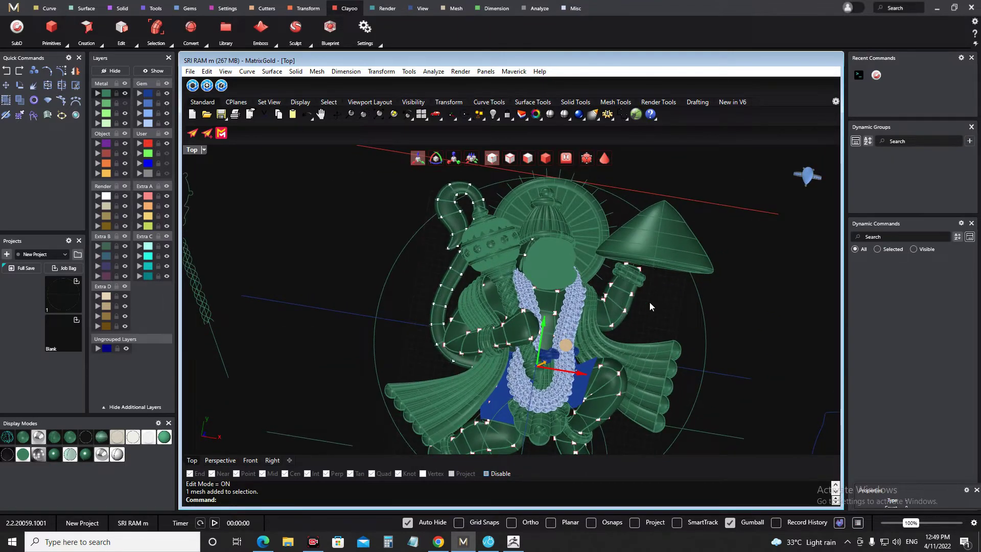
{"action": "right_click_drag", "start_coordinate": [650, 305], "coordinate": [589, 254]}
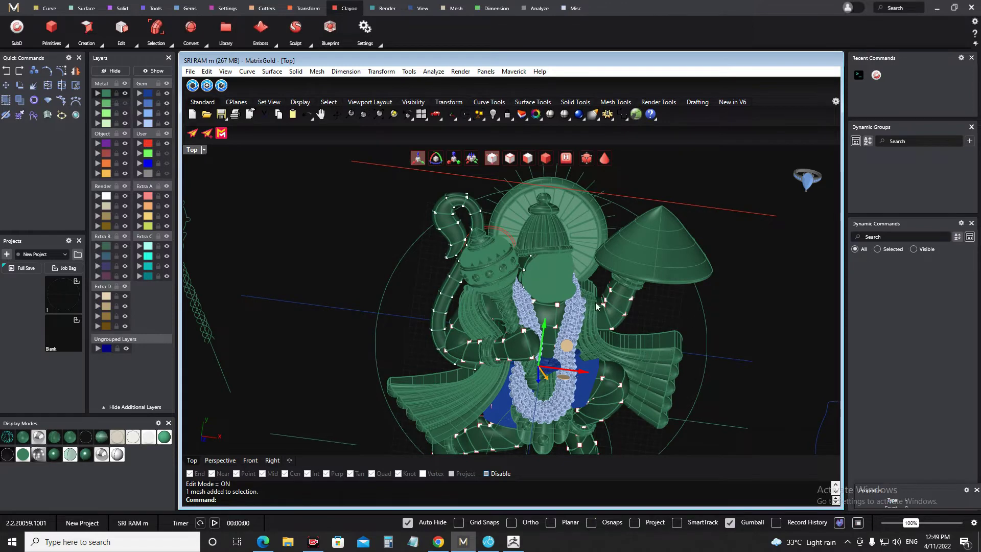
{"action": "right_click_drag", "start_coordinate": [657, 377], "coordinate": [431, 195]}
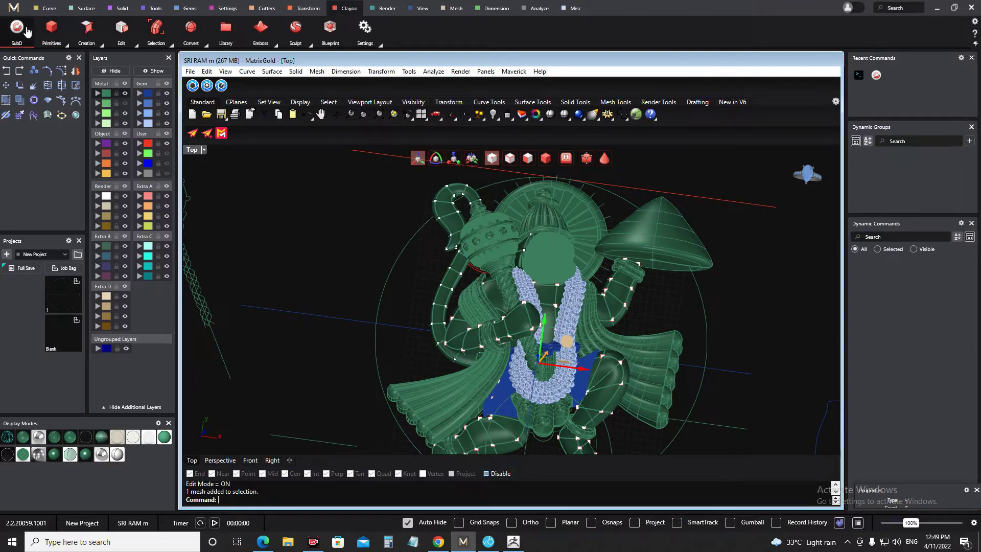
Turn off Edit Mode and move the headless body mesh left of the relief.
{"action": "left_click", "coordinate": [26, 30]}
{"action": "mouse_move", "coordinate": [591, 253]}
{"action": "right_mouse_down"}
{"action": "mouse_move", "coordinate": [653, 303]}
{"action": "mouse_move", "coordinate": [637, 290]}
{"action": "right_mouse_up"}
{"action": "left_click", "coordinate": [612, 283]}
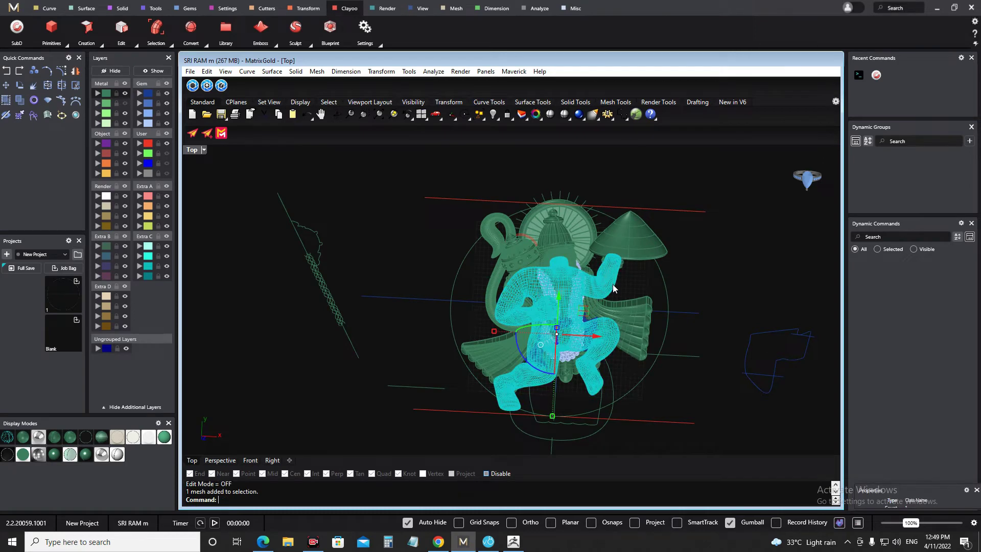
{"action": "left_click_drag", "start_coordinate": [612, 286], "coordinate": [414, 276]}
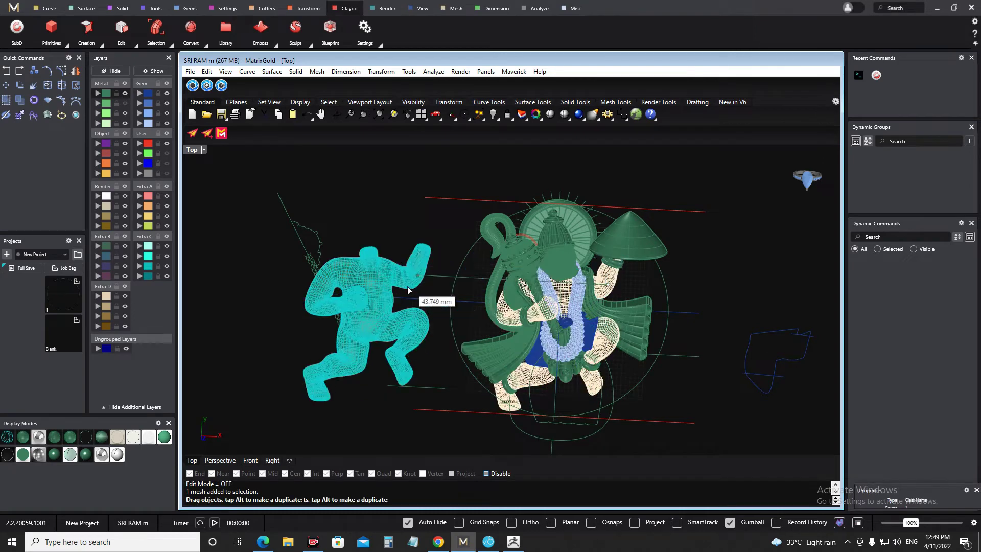
{"action": "left_click", "coordinate": [418, 391]}
{"action": "mouse_move", "coordinate": [419, 378]}
{"action": "right_mouse_down"}
{"action": "mouse_move", "coordinate": [394, 314]}
{"action": "mouse_move", "coordinate": [390, 390]}
{"action": "mouse_move", "coordinate": [397, 299]}
{"action": "right_mouse_up"}
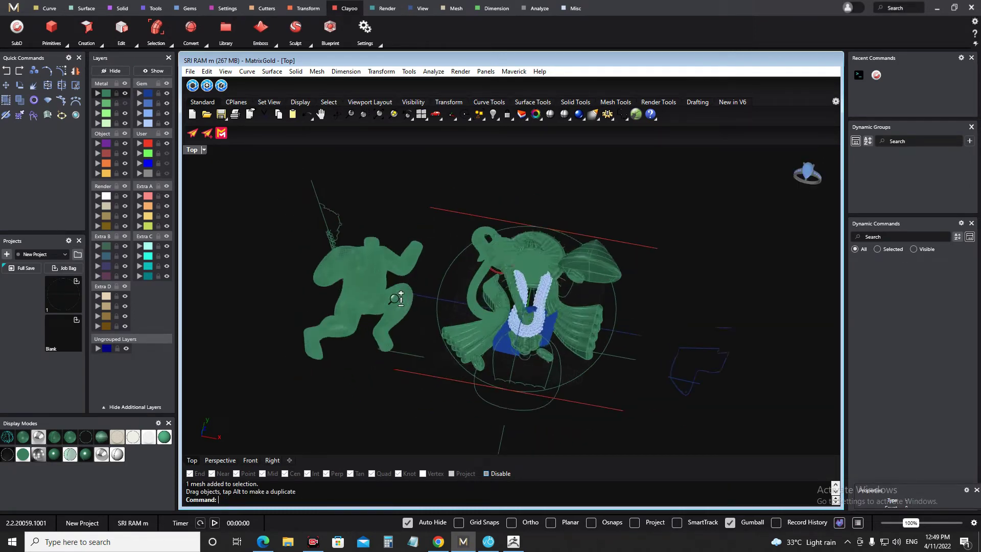
{"action": "scroll", "coordinate": [396, 299], "scroll_direction": "up", "scroll_amount": 3}
Switch to Rendered display and move the tail mesh onto the body at left.
{"action": "left_click", "coordinate": [39, 437]}
{"action": "mouse_move", "coordinate": [499, 335]}
{"action": "right_mouse_down"}
{"action": "mouse_move", "coordinate": [504, 356]}
{"action": "mouse_move", "coordinate": [557, 319]}
{"action": "right_mouse_up"}
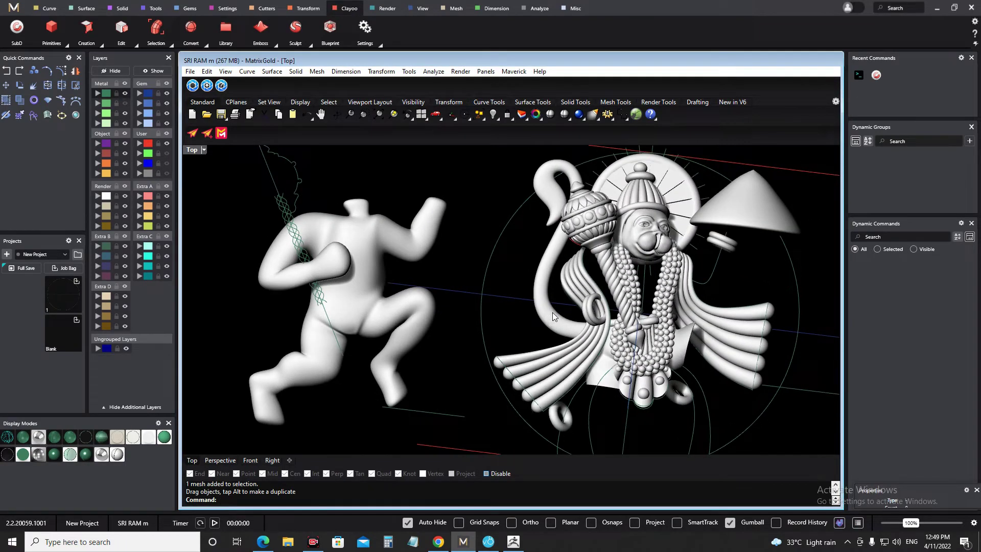
{"action": "left_click", "coordinate": [560, 321]}
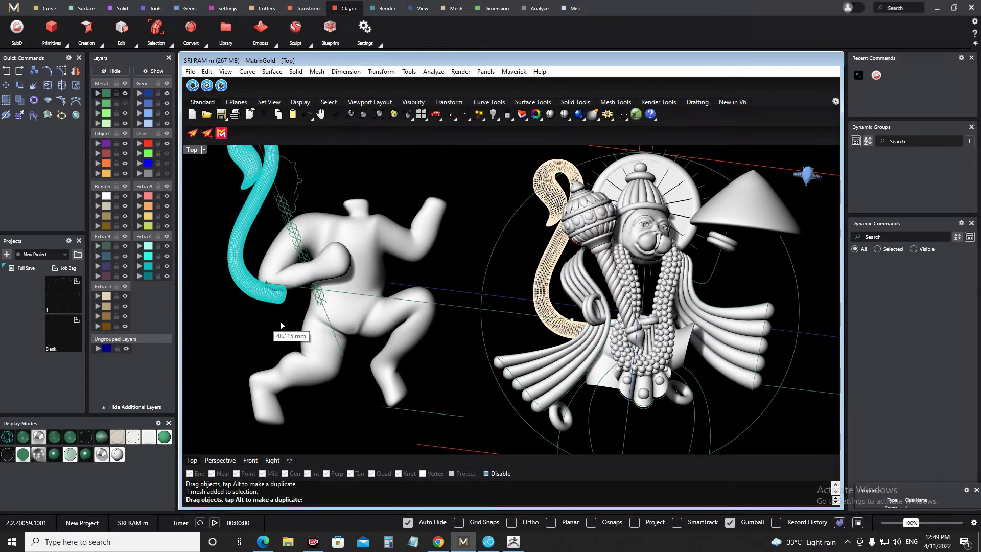
{"action": "left_click_drag", "start_coordinate": [442, 325], "coordinate": [286, 330]}
{"action": "mouse_move", "coordinate": [679, 354]}
{"action": "right_mouse_down"}
{"action": "mouse_move", "coordinate": [732, 271]}
{"action": "mouse_move", "coordinate": [669, 347]}
{"action": "mouse_move", "coordinate": [553, 376]}
{"action": "right_mouse_up"}
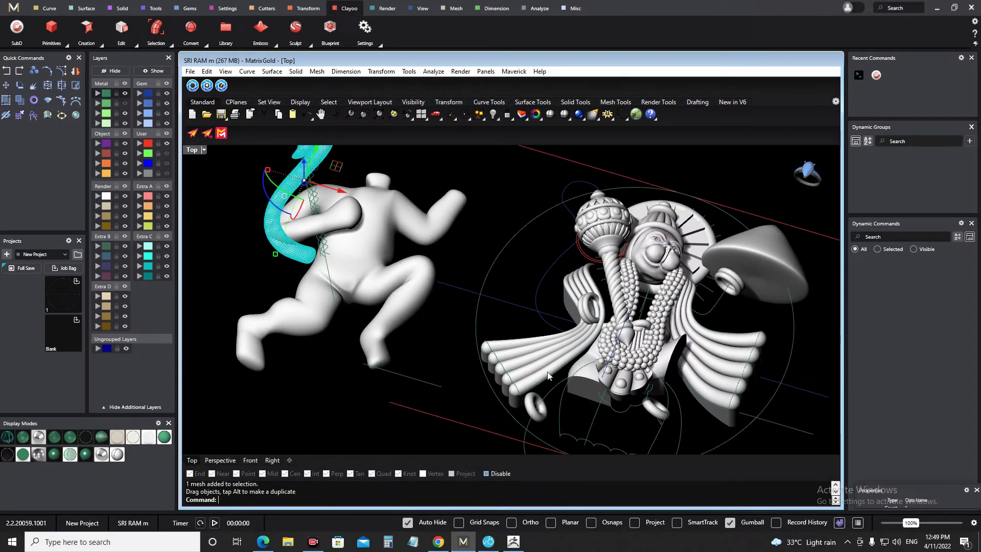
{"action": "right_click_drag", "start_coordinate": [740, 333], "coordinate": [725, 295]}
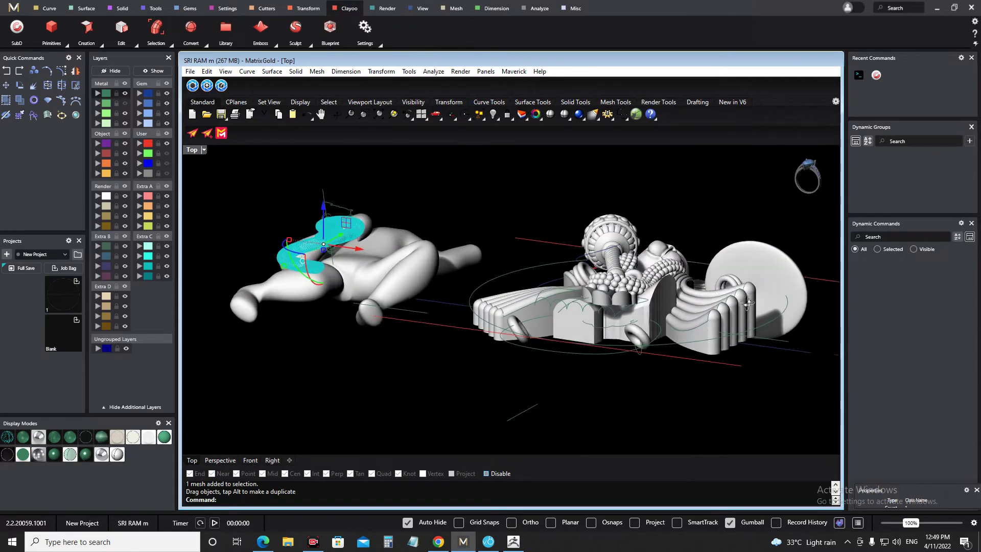
{"action": "right_click_drag", "start_coordinate": [724, 295], "coordinate": [757, 266]}
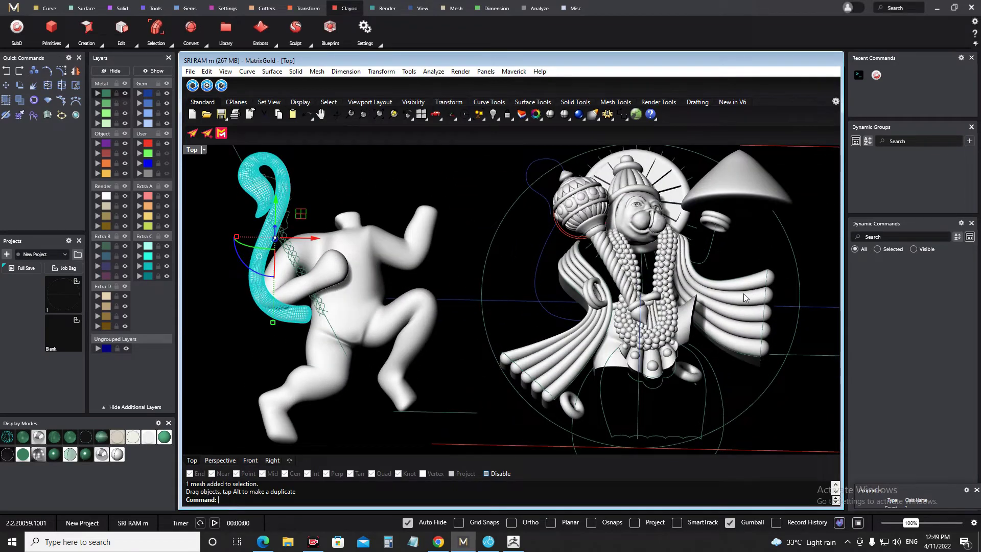
Undo the tail and body moves, clear the selection, and tilt the relief obliquely.
{"action": "key", "text": "ctrl+z"}
{"action": "key", "text": "ctrl+z"}
{"action": "key", "text": "Escape"}
{"action": "mouse_move", "coordinate": [766, 316]}
{"action": "right_mouse_down"}
{"action": "mouse_move", "coordinate": [776, 310]}
{"action": "mouse_move", "coordinate": [759, 387]}
{"action": "right_mouse_up"}
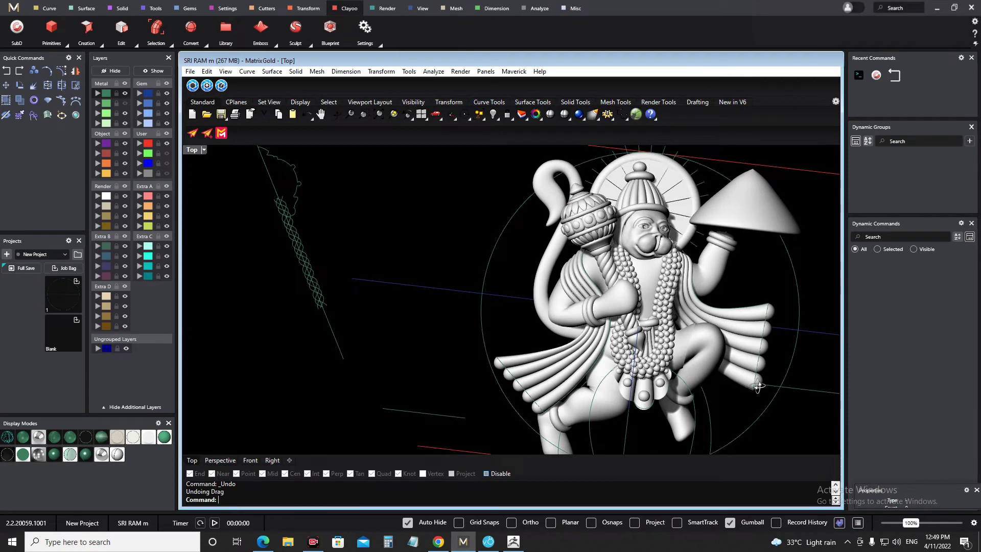
Orbit and zoom the view to tilt the relief.
{"action": "right_click_drag", "start_coordinate": [759, 387], "coordinate": [775, 393]}
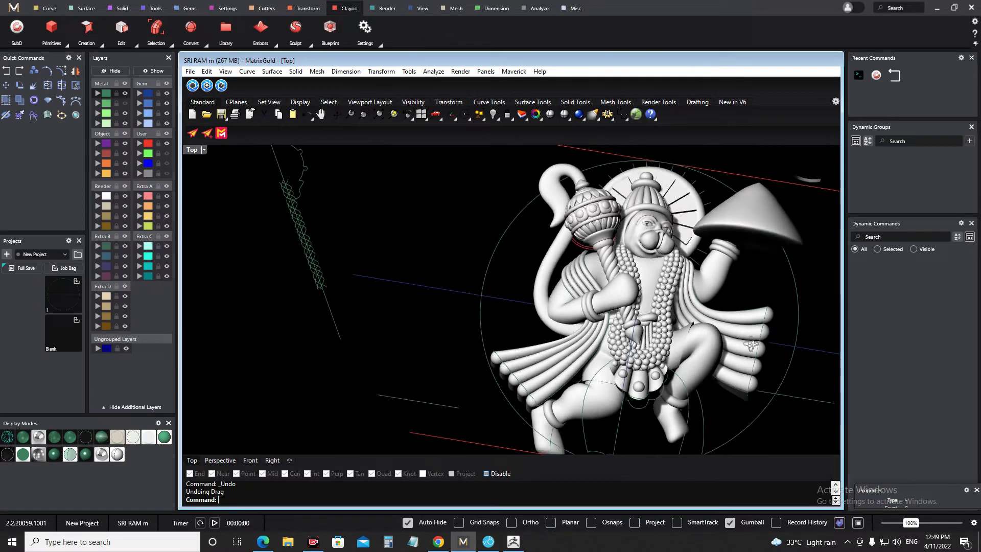
{"action": "scroll", "coordinate": [460, 383], "scroll_direction": "down", "scroll_amount": 2}
{"action": "scroll", "coordinate": [419, 265], "scroll_direction": "up", "scroll_amount": 1}
{"action": "scroll", "coordinate": [419, 265], "scroll_direction": "up", "scroll_amount": 3}
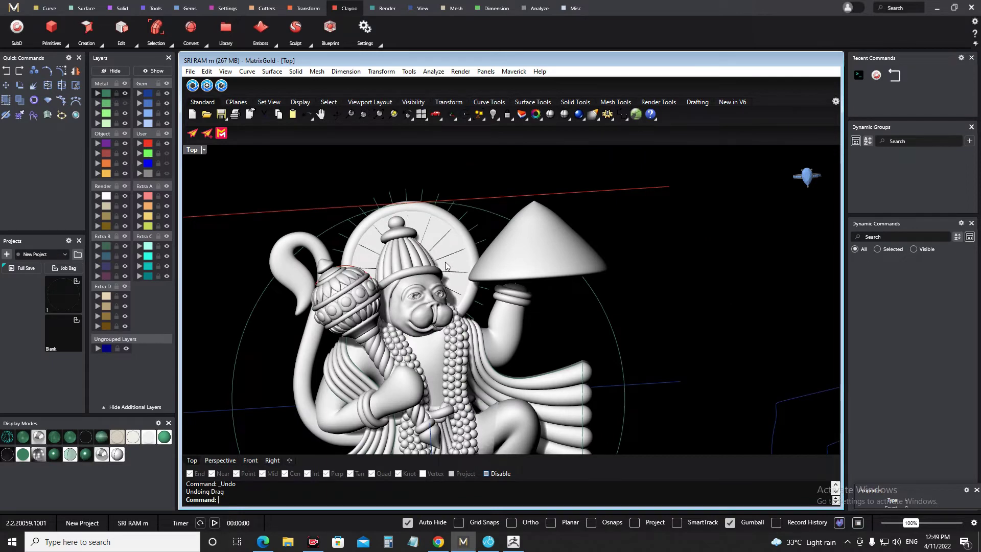
{"action": "right_click_drag", "start_coordinate": [446, 266], "coordinate": [543, 314]}
{"action": "scroll", "coordinate": [543, 308], "scroll_direction": "down", "scroll_amount": 3}
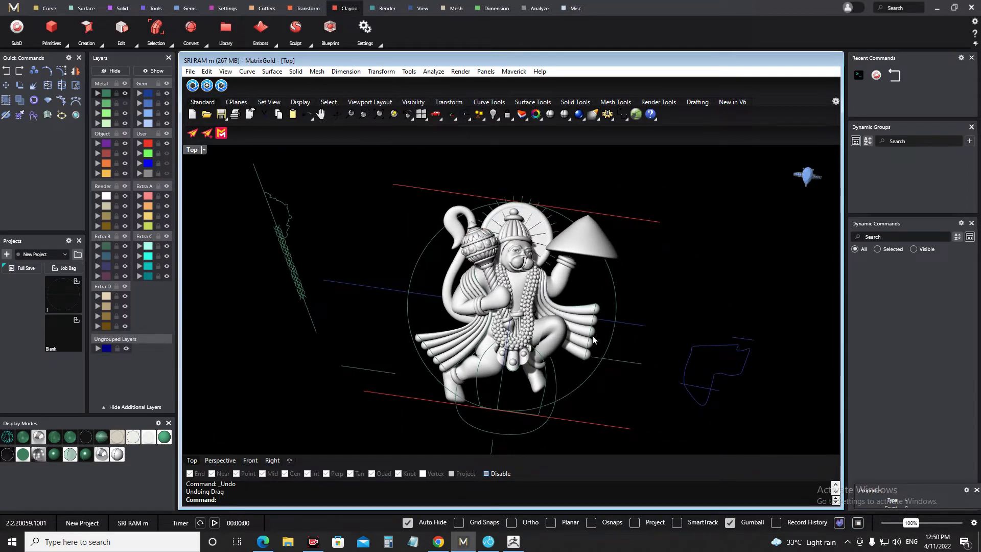
{"action": "scroll", "coordinate": [593, 340], "scroll_direction": "up", "scroll_amount": 2}
Maximize the Top viewport to full screen with F11 and orbit the relief.
{"action": "key", "text": "F11"}
{"action": "right_click_drag", "start_coordinate": [687, 331], "coordinate": [692, 311]}
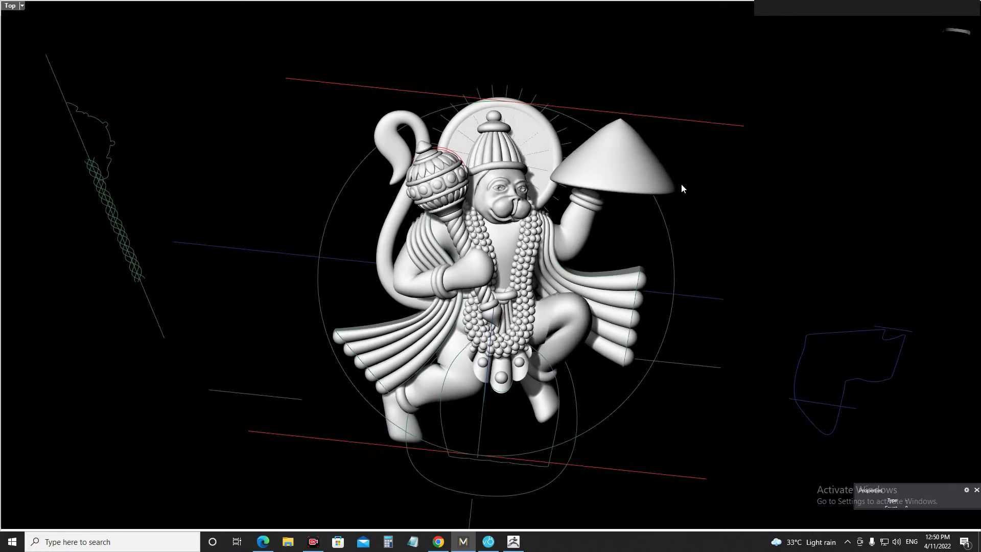
{"action": "scroll", "coordinate": [679, 192], "scroll_direction": "up", "scroll_amount": 2}
{"action": "mouse_move", "coordinate": [679, 263]}
{"action": "right_mouse_down"}
{"action": "mouse_move", "coordinate": [676, 249]}
{"action": "mouse_move", "coordinate": [563, 343]}
{"action": "right_mouse_up"}
{"action": "scroll", "coordinate": [563, 344], "scroll_direction": "up", "scroll_amount": 2}
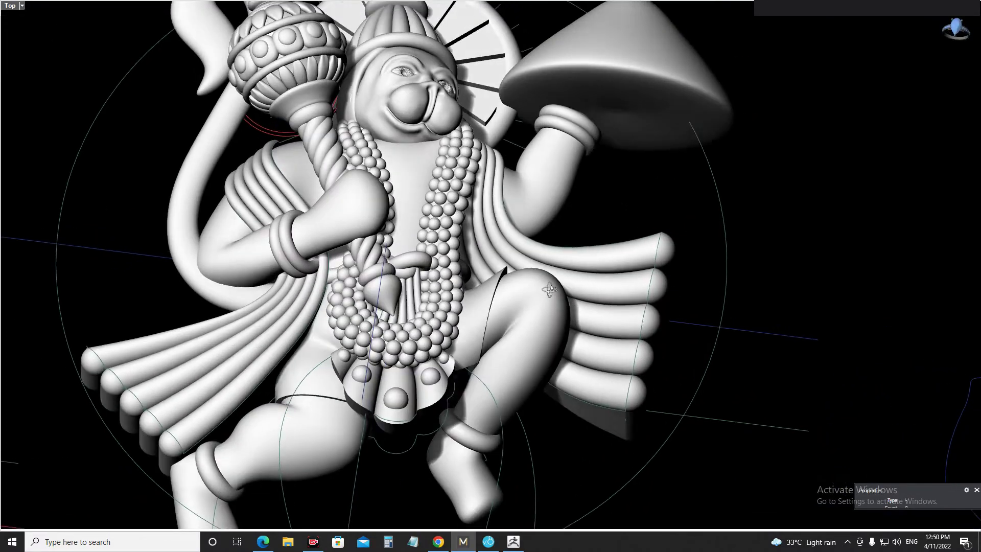
{"action": "scroll", "coordinate": [631, 314], "scroll_direction": "down", "scroll_amount": 2}
{"action": "right_click_drag", "start_coordinate": [632, 314], "coordinate": [637, 337]}
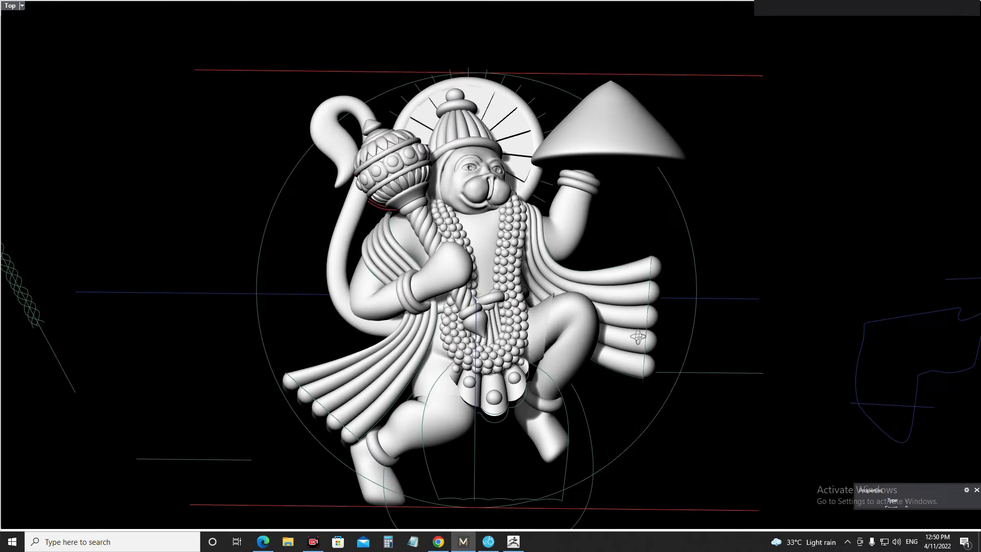
Check the relief's depth from perspective and side-on angles, finishing on a frontal view.
{"action": "mouse_move", "coordinate": [638, 337]}
{"action": "right_mouse_down"}
{"action": "mouse_move", "coordinate": [604, 306]}
{"action": "mouse_move", "coordinate": [613, 347]}
{"action": "mouse_move", "coordinate": [639, 352]}
{"action": "right_mouse_up"}
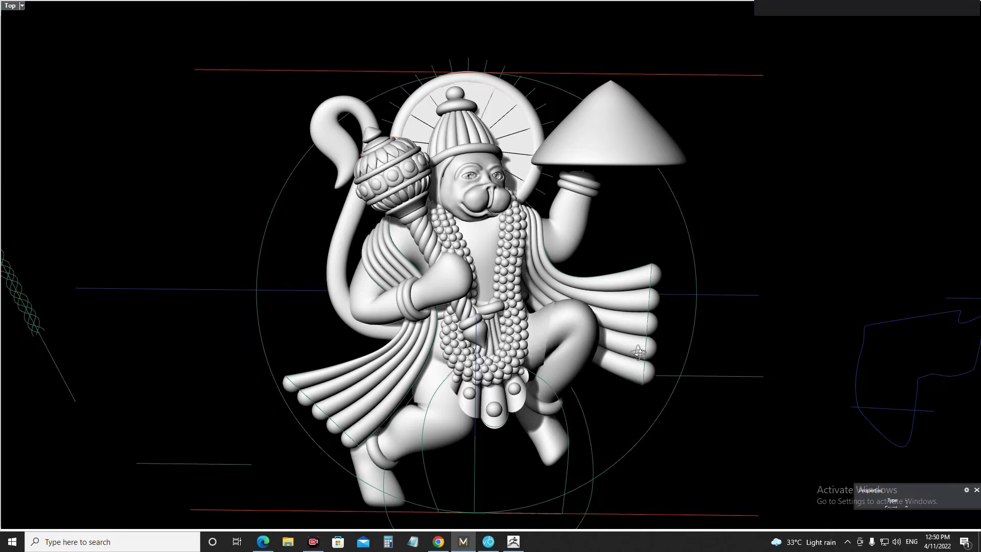
{"action": "mouse_move", "coordinate": [638, 353]}
{"action": "right_mouse_down"}
{"action": "mouse_move", "coordinate": [637, 335]}
{"action": "mouse_move", "coordinate": [659, 321]}
{"action": "mouse_move", "coordinate": [659, 357]}
{"action": "right_mouse_up"}
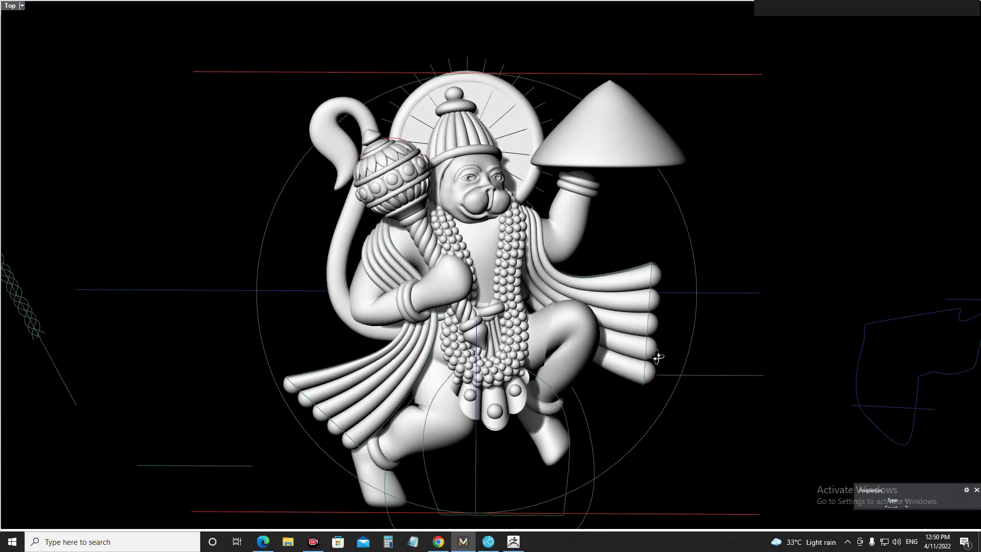
{"action": "mouse_move", "coordinate": [657, 358]}
{"action": "right_mouse_down"}
{"action": "mouse_move", "coordinate": [649, 316]}
{"action": "mouse_move", "coordinate": [663, 381]}
{"action": "mouse_move", "coordinate": [642, 371]}
{"action": "mouse_move", "coordinate": [649, 316]}
{"action": "mouse_move", "coordinate": [679, 278]}
{"action": "mouse_move", "coordinate": [668, 264]}
{"action": "right_mouse_up"}
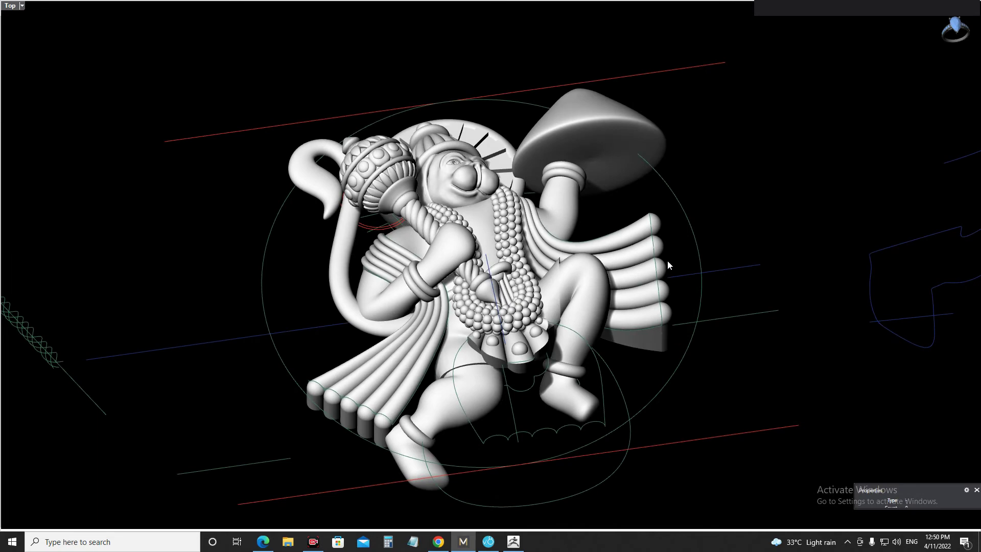
{"action": "mouse_move", "coordinate": [598, 269]}
{"action": "right_mouse_down"}
{"action": "mouse_move", "coordinate": [621, 270]}
{"action": "mouse_move", "coordinate": [620, 236]}
{"action": "mouse_move", "coordinate": [632, 256]}
{"action": "mouse_move", "coordinate": [622, 280]}
{"action": "mouse_move", "coordinate": [613, 267]}
{"action": "right_mouse_up"}
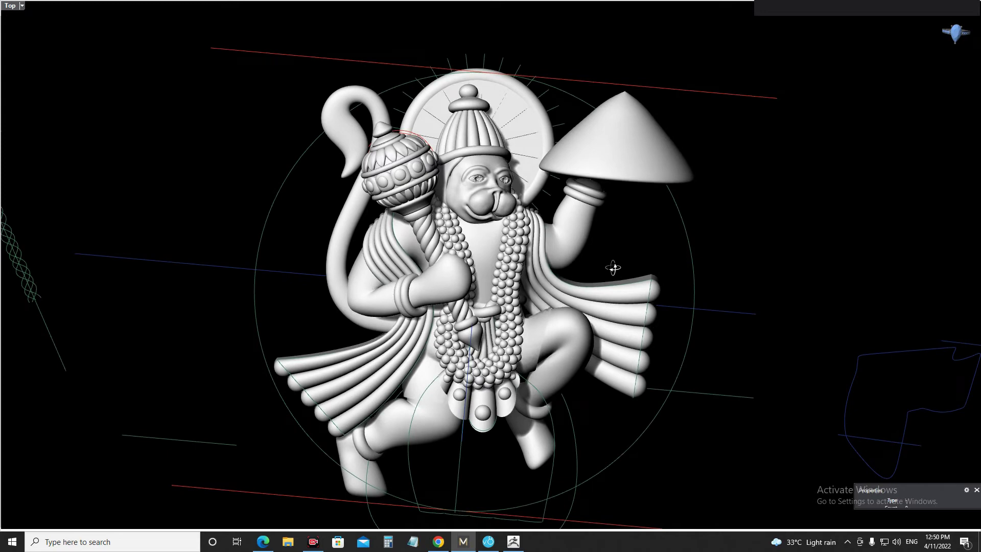
{"action": "mouse_move", "coordinate": [613, 268]}
{"action": "right_mouse_down"}
{"action": "mouse_move", "coordinate": [626, 241]}
{"action": "mouse_move", "coordinate": [621, 274]}
{"action": "right_mouse_up"}
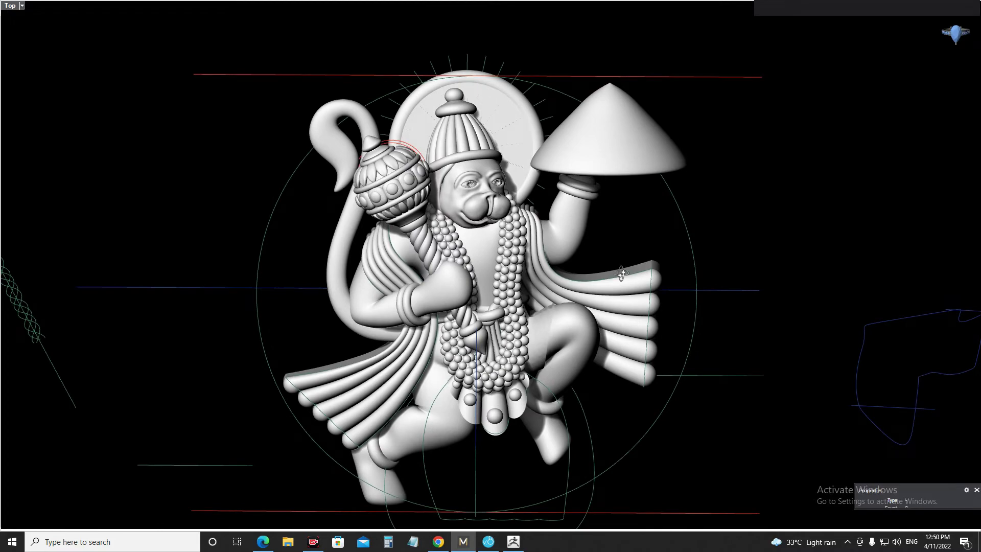
{"action": "right_click_drag", "start_coordinate": [676, 236], "coordinate": [675, 256]}
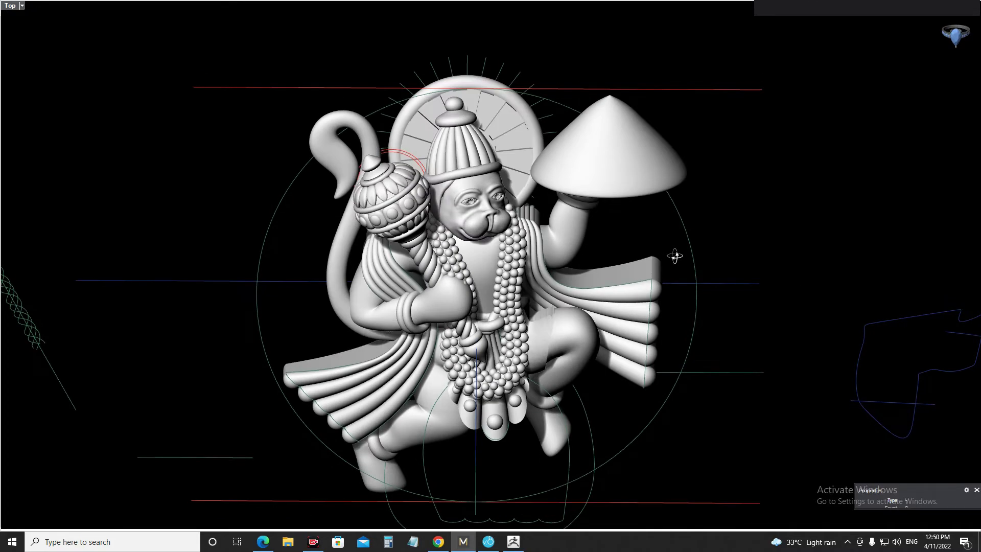
{"action": "mouse_move", "coordinate": [677, 257]}
{"action": "right_mouse_down"}
{"action": "mouse_move", "coordinate": [677, 285]}
{"action": "mouse_move", "coordinate": [595, 194]}
{"action": "mouse_move", "coordinate": [596, 145]}
{"action": "right_mouse_up"}
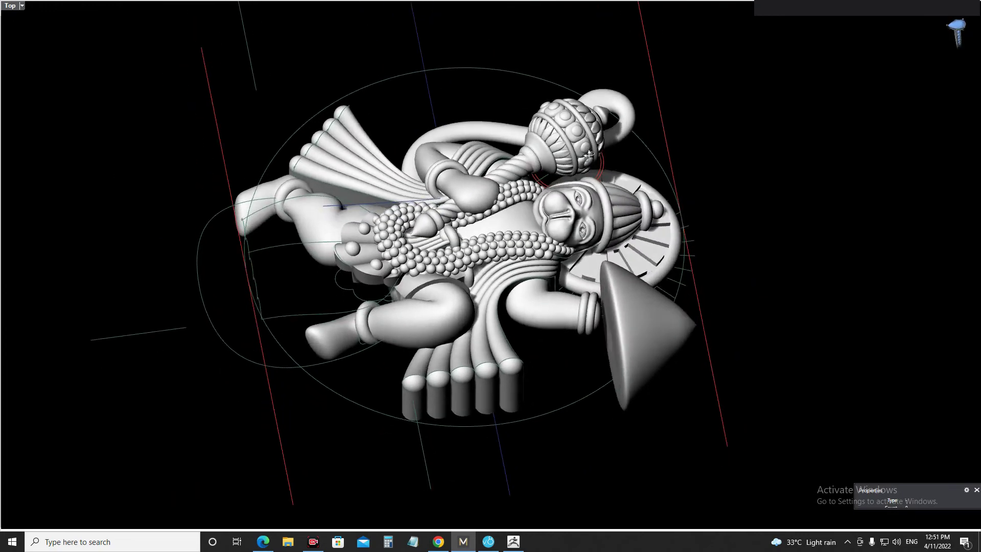
{"action": "mouse_move", "coordinate": [598, 147]}
{"action": "right_mouse_down"}
{"action": "mouse_move", "coordinate": [632, 271]}
{"action": "mouse_move", "coordinate": [675, 189]}
{"action": "mouse_move", "coordinate": [684, 203]}
{"action": "mouse_move", "coordinate": [674, 238]}
{"action": "right_mouse_up"}
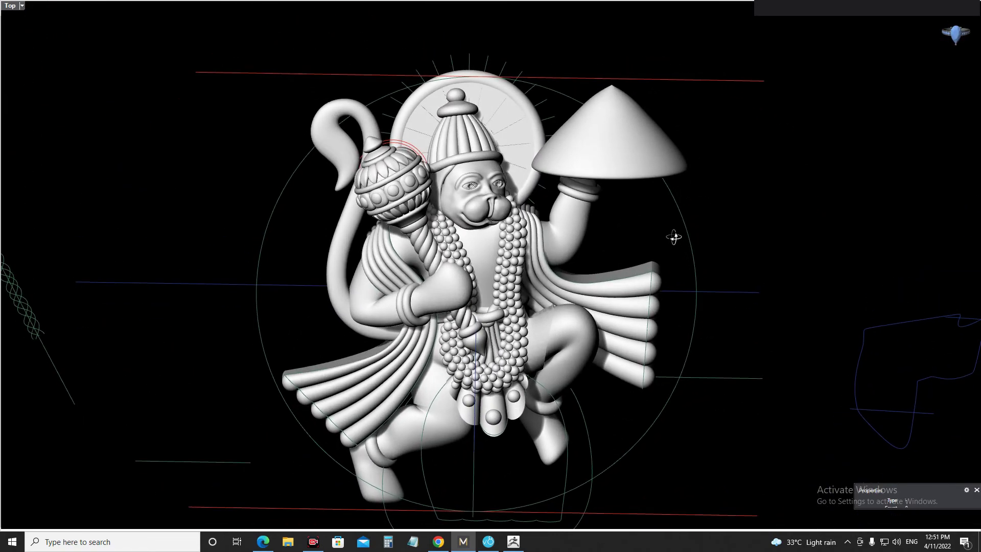
{"action": "left_click", "coordinate": [494, 206]}
{"action": "scroll", "coordinate": [501, 207], "scroll_direction": "up", "scroll_amount": 2}
{"action": "scroll", "coordinate": [499, 203], "scroll_direction": "up", "scroll_amount": 4}
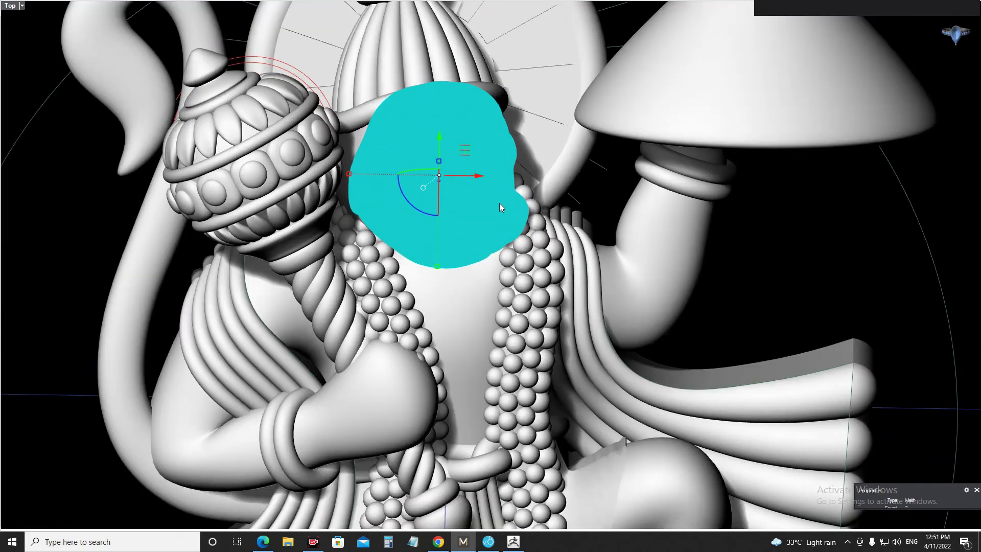
{"action": "scroll", "coordinate": [499, 205], "scroll_direction": "up", "scroll_amount": 2}
{"action": "left_click", "coordinate": [778, 218]}
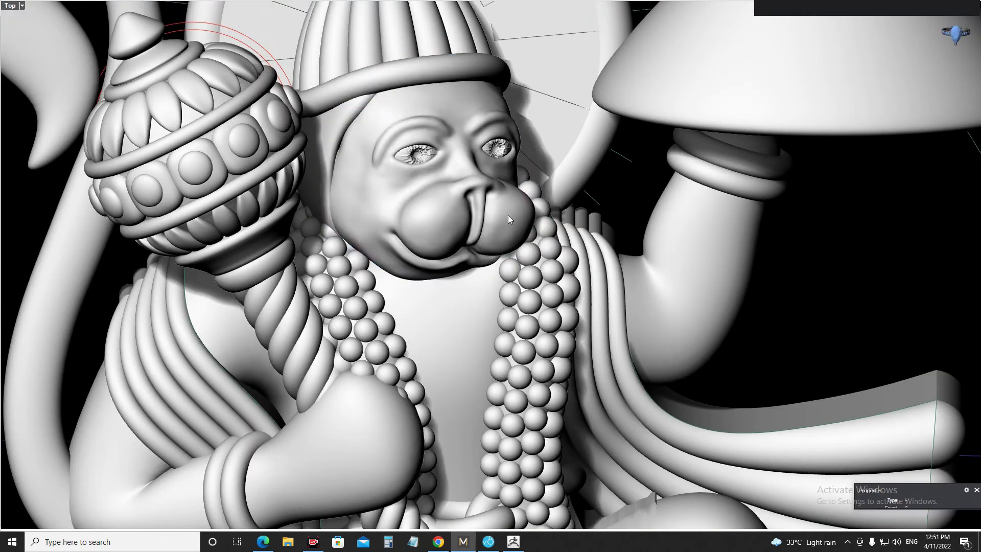
{"action": "mouse_move", "coordinate": [503, 208]}
{"action": "right_mouse_down"}
{"action": "mouse_move", "coordinate": [524, 192]}
{"action": "mouse_move", "coordinate": [600, 185]}
{"action": "mouse_move", "coordinate": [651, 185]}
{"action": "mouse_move", "coordinate": [729, 206]}
{"action": "mouse_move", "coordinate": [726, 150]}
{"action": "mouse_move", "coordinate": [758, 184]}
{"action": "mouse_move", "coordinate": [867, 153]}
{"action": "mouse_move", "coordinate": [919, 197]}
{"action": "mouse_move", "coordinate": [11, 307]}
{"action": "mouse_move", "coordinate": [55, 311]}
{"action": "mouse_move", "coordinate": [186, 249]}
{"action": "right_mouse_up"}
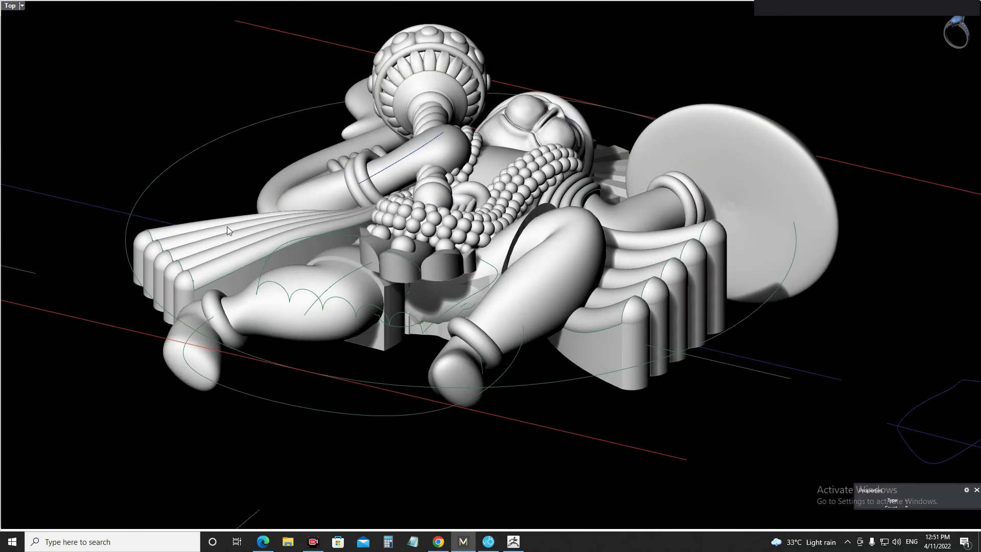
{"action": "mouse_move", "coordinate": [617, 154]}
{"action": "right_mouse_down"}
{"action": "mouse_move", "coordinate": [537, 122]}
{"action": "mouse_move", "coordinate": [491, 76]}
{"action": "mouse_move", "coordinate": [471, 37]}
{"action": "mouse_move", "coordinate": [366, 65]}
{"action": "mouse_move", "coordinate": [298, 68]}
{"action": "right_mouse_up"}
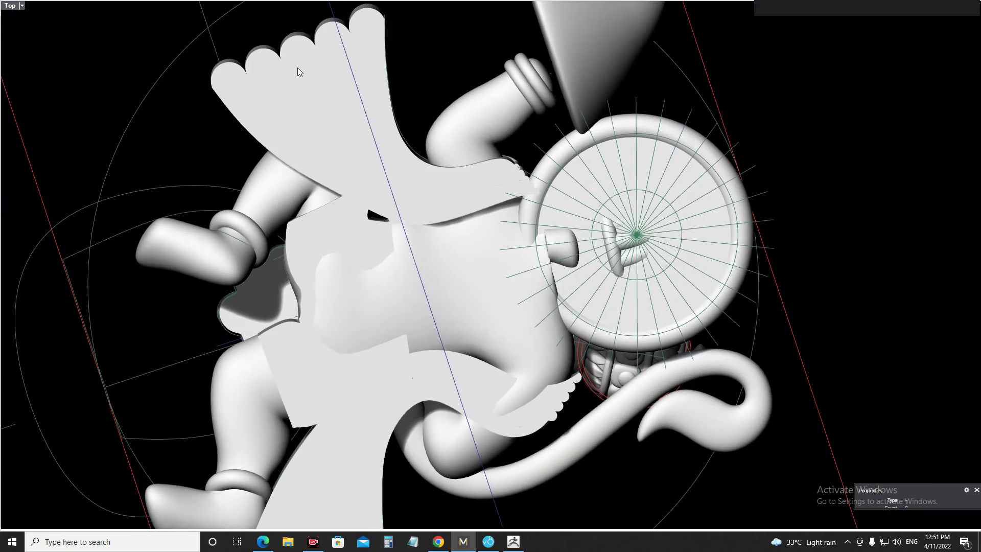
{"action": "mouse_move", "coordinate": [413, 233]}
{"action": "right_mouse_down"}
{"action": "mouse_move", "coordinate": [448, 258]}
{"action": "mouse_move", "coordinate": [499, 350]}
{"action": "mouse_move", "coordinate": [474, 280]}
{"action": "right_mouse_up"}
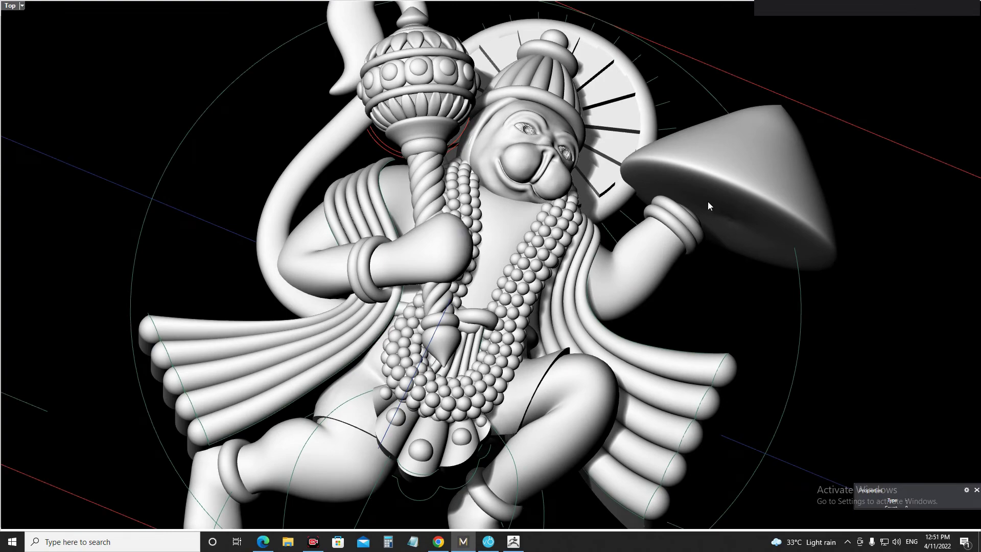
{"action": "mouse_move", "coordinate": [675, 181]}
{"action": "right_mouse_down"}
{"action": "mouse_move", "coordinate": [645, 270]}
{"action": "mouse_move", "coordinate": [467, 472]}
{"action": "right_mouse_up"}
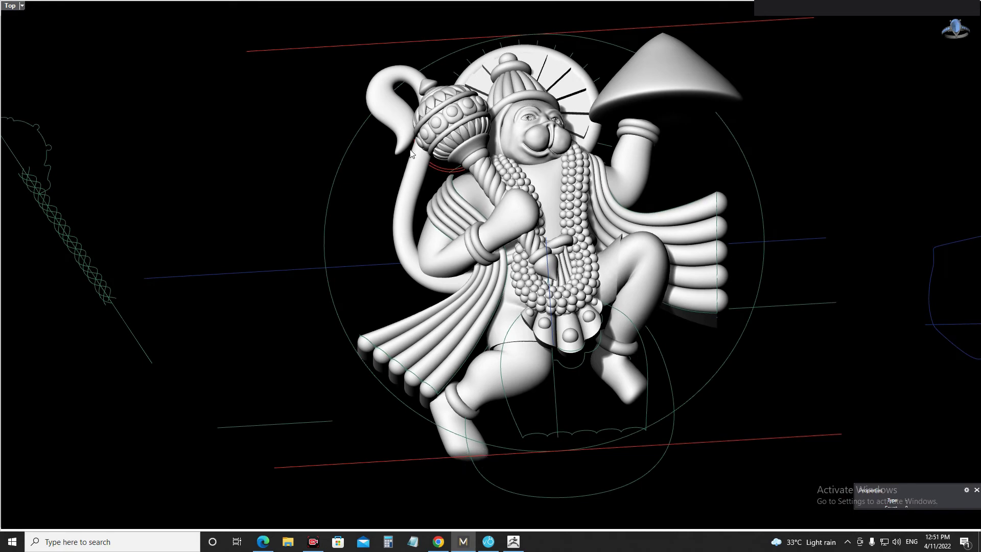
{"action": "right_click_drag", "start_coordinate": [385, 94], "coordinate": [392, 90]}
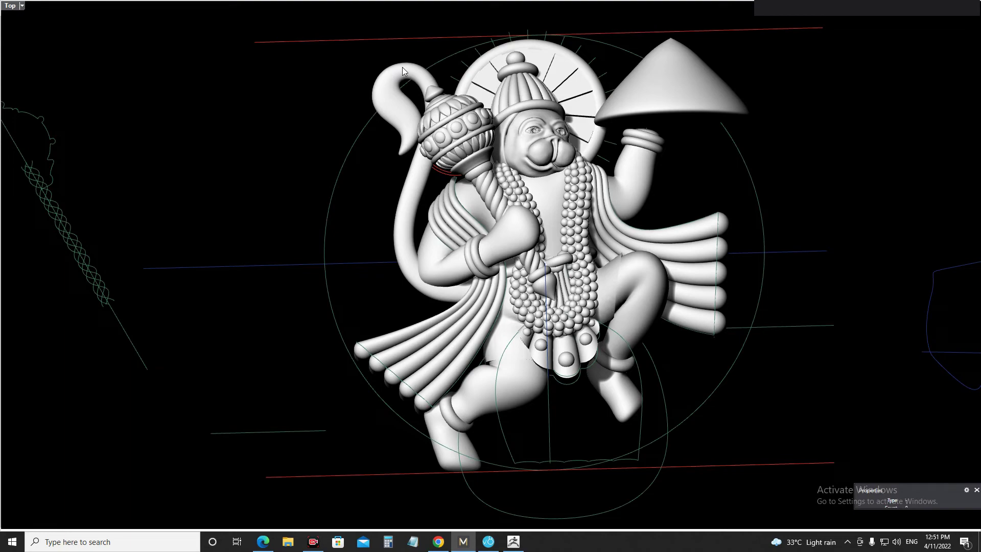
{"action": "right_click_drag", "start_coordinate": [608, 151], "coordinate": [642, 209]}
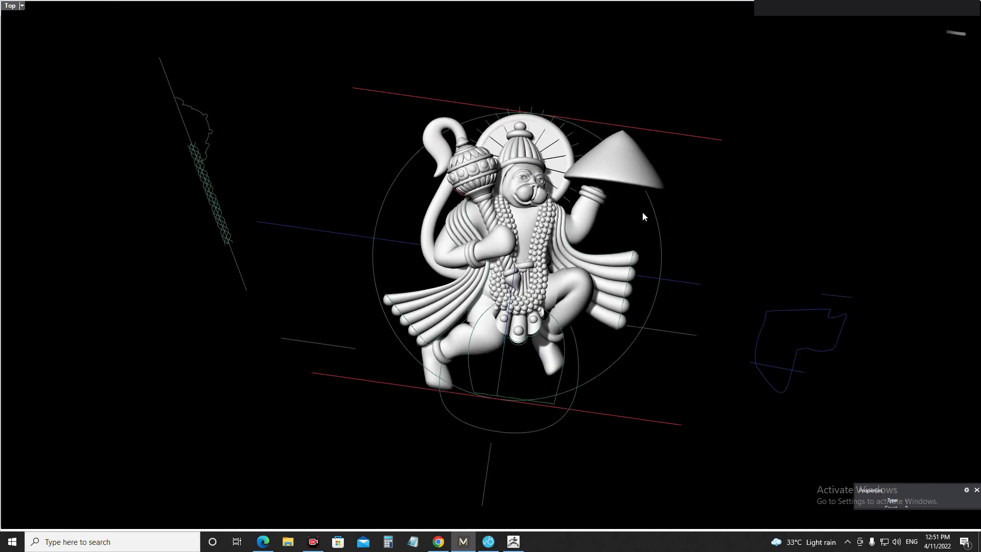
{"action": "mouse_move", "coordinate": [663, 193]}
{"action": "right_mouse_down"}
{"action": "mouse_move", "coordinate": [659, 201]}
{"action": "mouse_move", "coordinate": [676, 188]}
{"action": "right_mouse_up"}
{"action": "scroll", "coordinate": [672, 146], "scroll_direction": "up", "scroll_amount": 3}
{"action": "scroll", "coordinate": [672, 151], "scroll_direction": "down", "scroll_amount": 3}
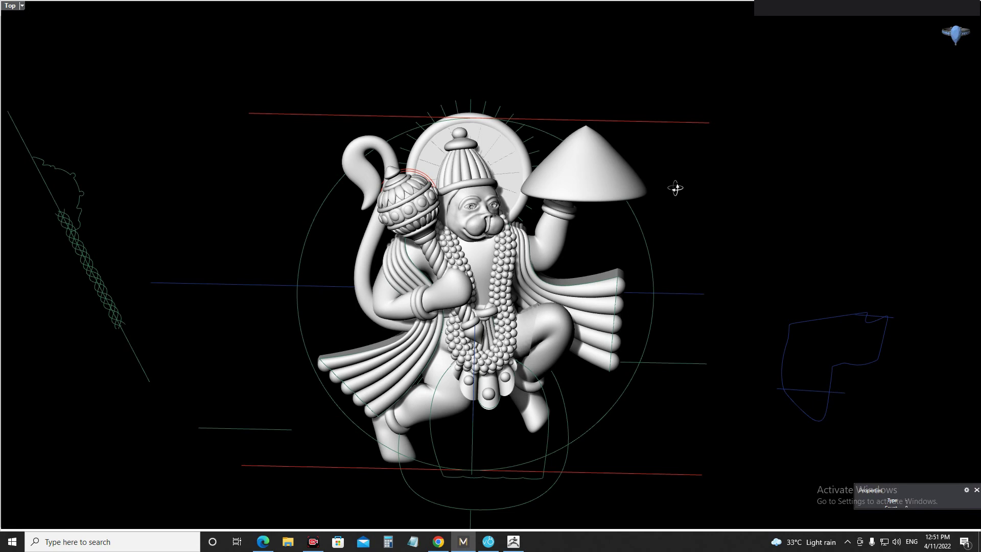
{"action": "right_click_drag", "start_coordinate": [675, 188], "coordinate": [667, 162]}
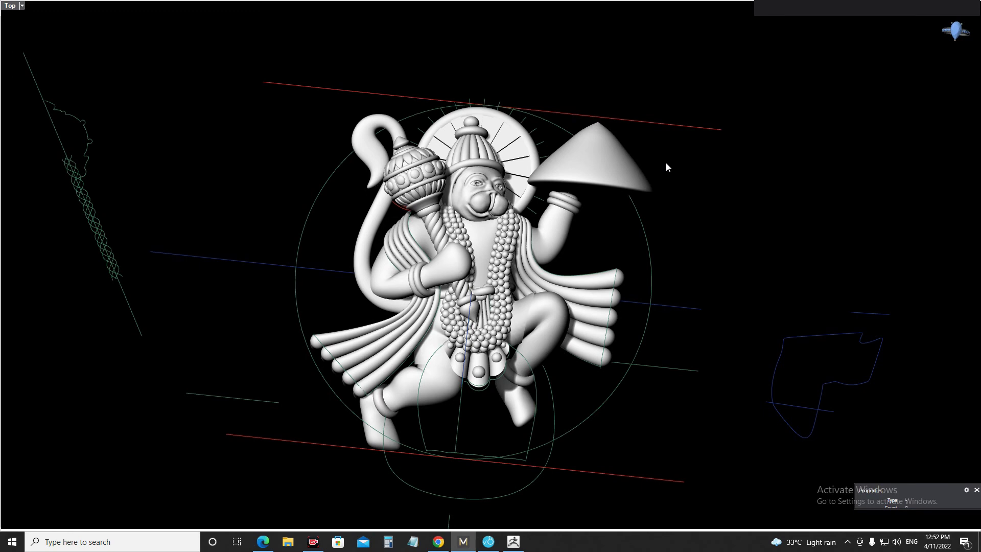
{"action": "right_click_drag", "start_coordinate": [661, 191], "coordinate": [660, 229]}
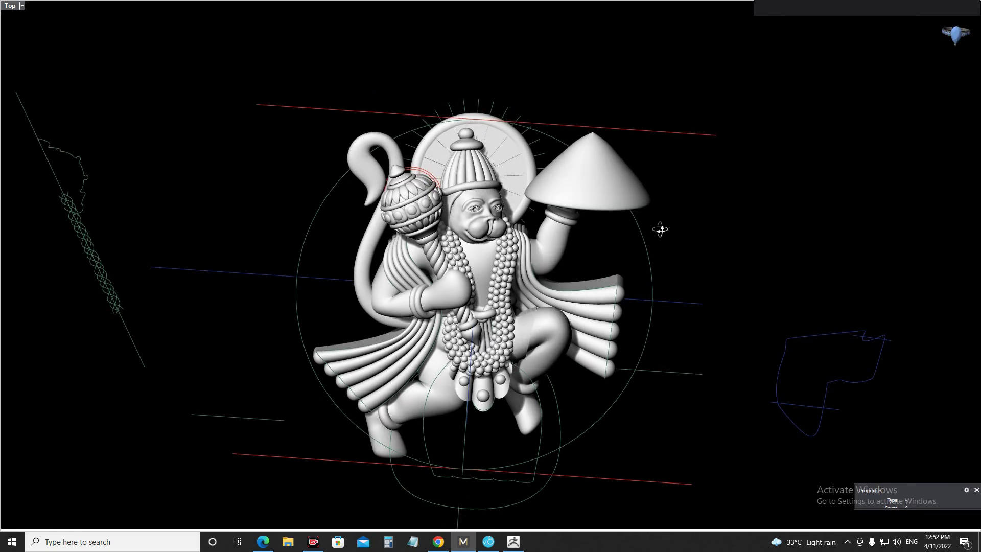
{"action": "mouse_move", "coordinate": [660, 230]}
{"action": "right_mouse_down"}
{"action": "mouse_move", "coordinate": [663, 187]}
{"action": "mouse_move", "coordinate": [664, 228]}
{"action": "mouse_move", "coordinate": [662, 217]}
{"action": "right_mouse_up"}
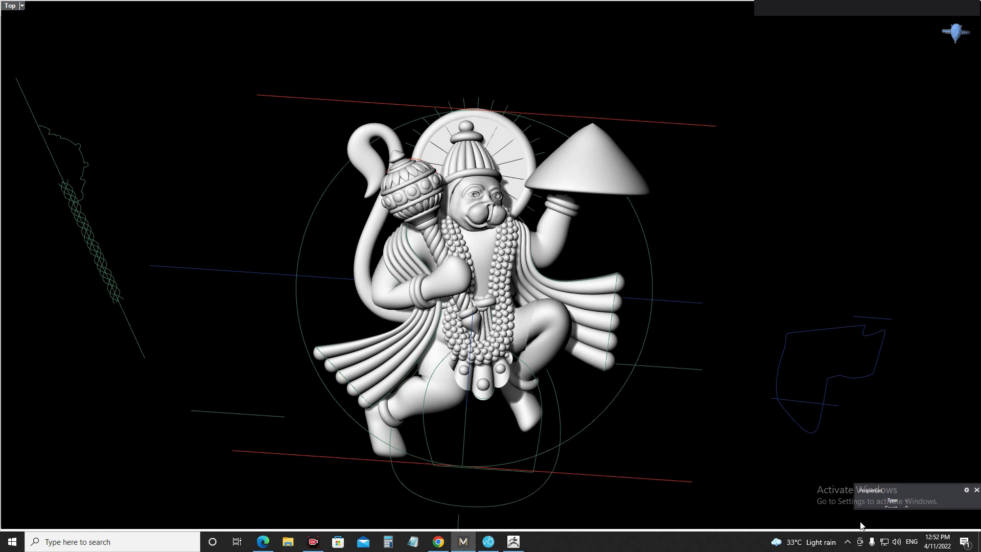